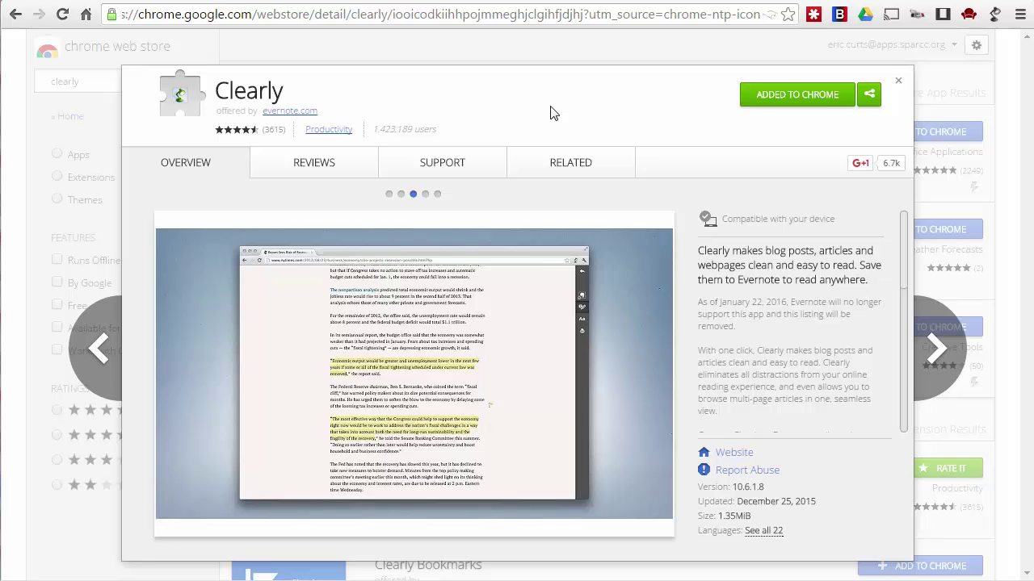
Switch to the DOGOnews article on the Flint, Michigan water crisis and examine its full page layout, including the sidebars and ads.
{"action": "left_click", "coordinate": [216, 1]}
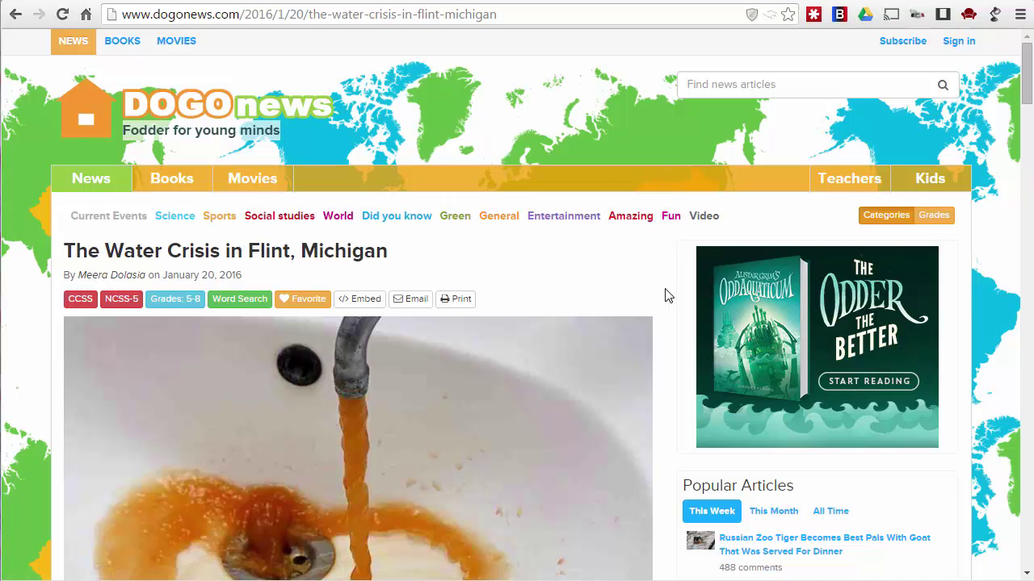
{"action": "scroll", "coordinate": [596, 273], "scroll_direction": "down", "scroll_amount": 8}
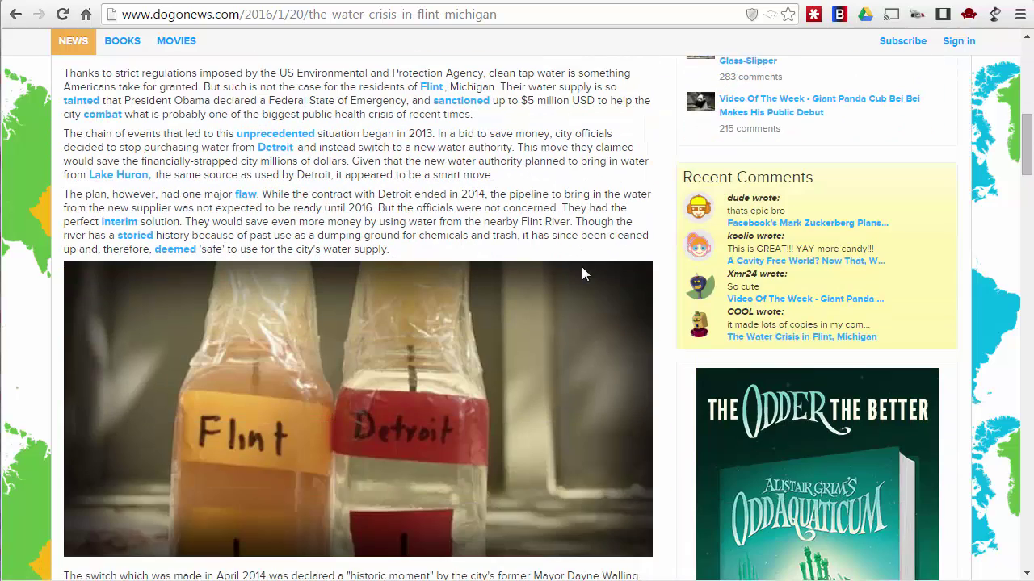
{"action": "scroll", "coordinate": [581, 267], "scroll_direction": "down", "scroll_amount": 5}
{"action": "scroll", "coordinate": [581, 266], "scroll_direction": "up", "scroll_amount": 4}
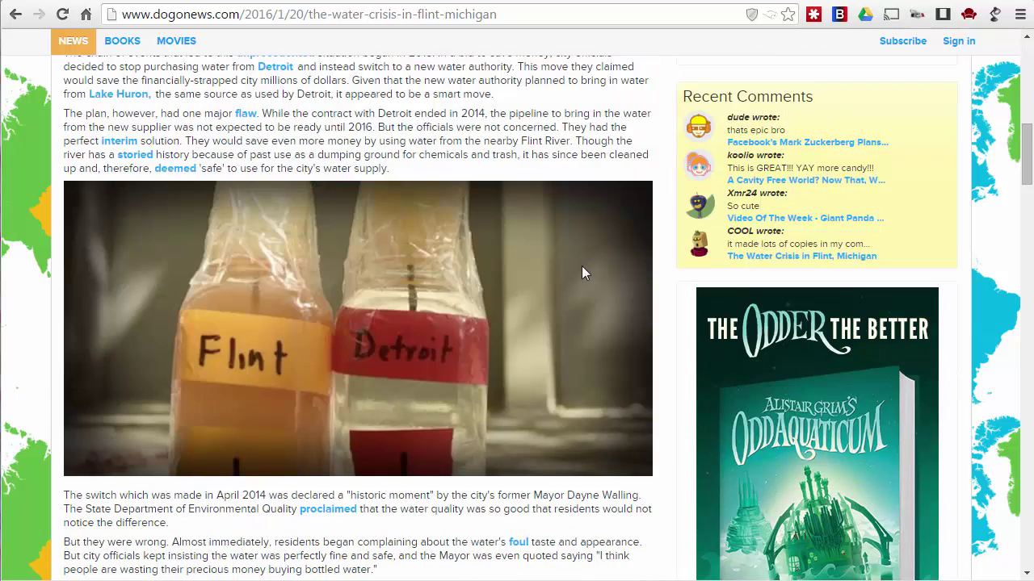
{"action": "scroll", "coordinate": [583, 267], "scroll_direction": "up", "scroll_amount": 10}
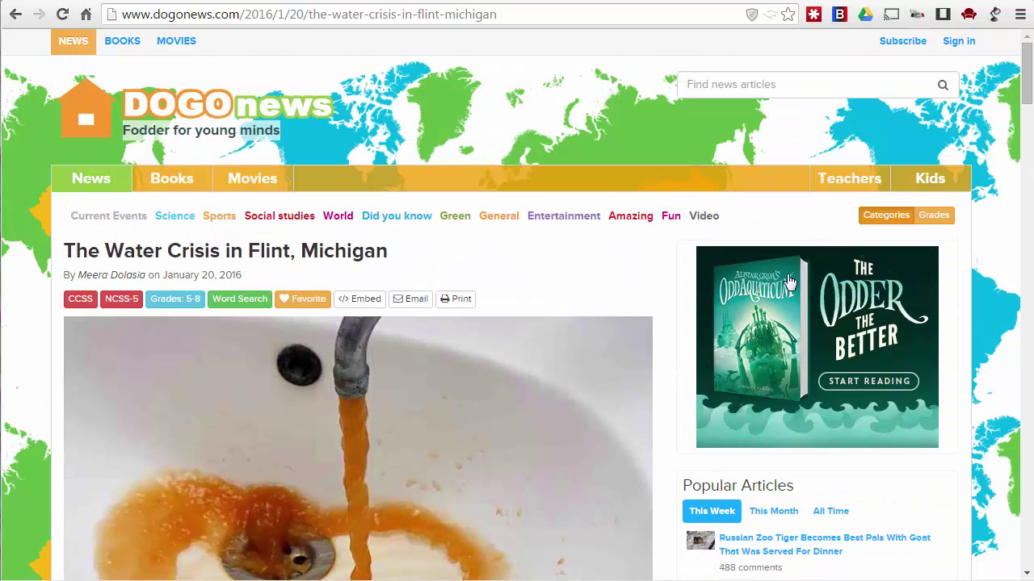
{"action": "scroll", "coordinate": [791, 284], "scroll_direction": "down", "scroll_amount": 2}
{"action": "scroll", "coordinate": [807, 253], "scroll_direction": "down", "scroll_amount": 3}
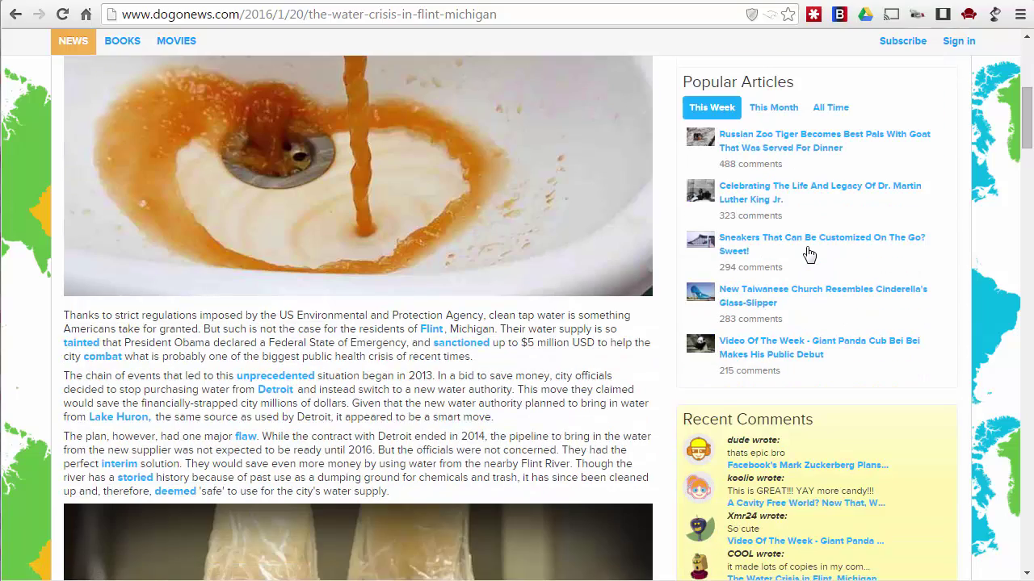
{"action": "scroll", "coordinate": [806, 247], "scroll_direction": "down", "scroll_amount": 7}
{"action": "scroll", "coordinate": [807, 254], "scroll_direction": "down", "scroll_amount": 18}
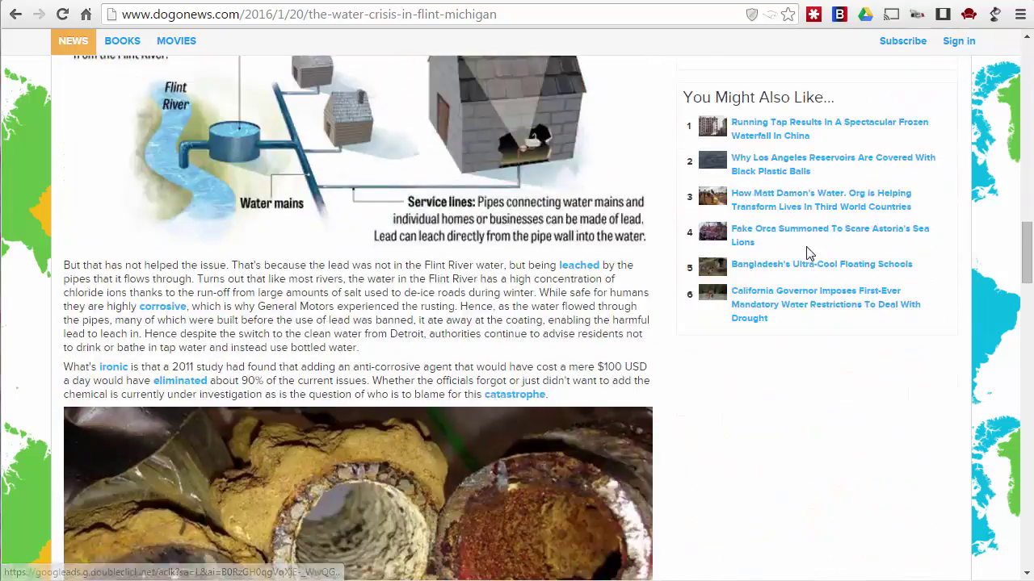
{"action": "scroll", "coordinate": [808, 254], "scroll_direction": "down", "scroll_amount": 20}
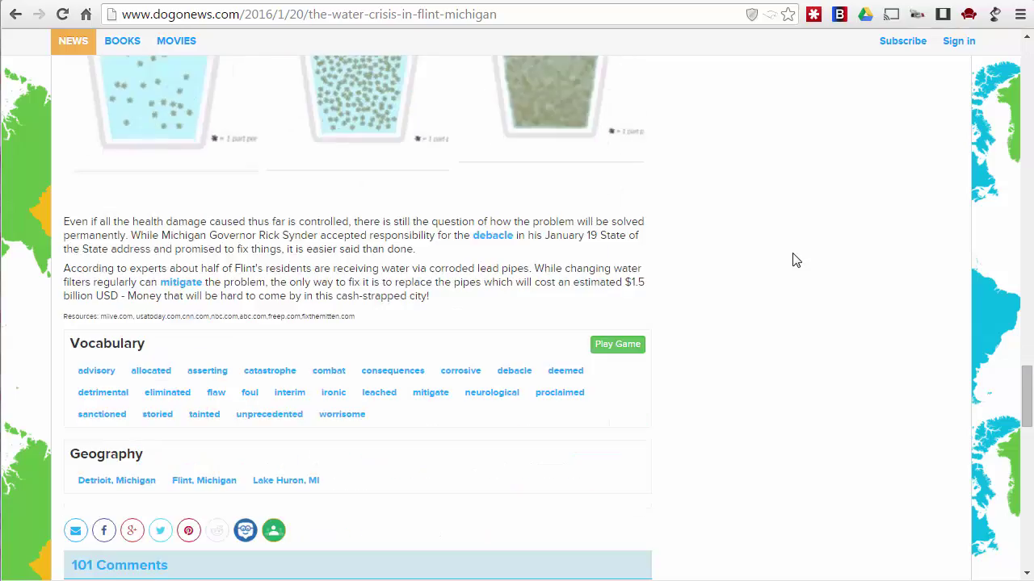
{"action": "scroll", "coordinate": [792, 260], "scroll_direction": "up", "scroll_amount": 20}
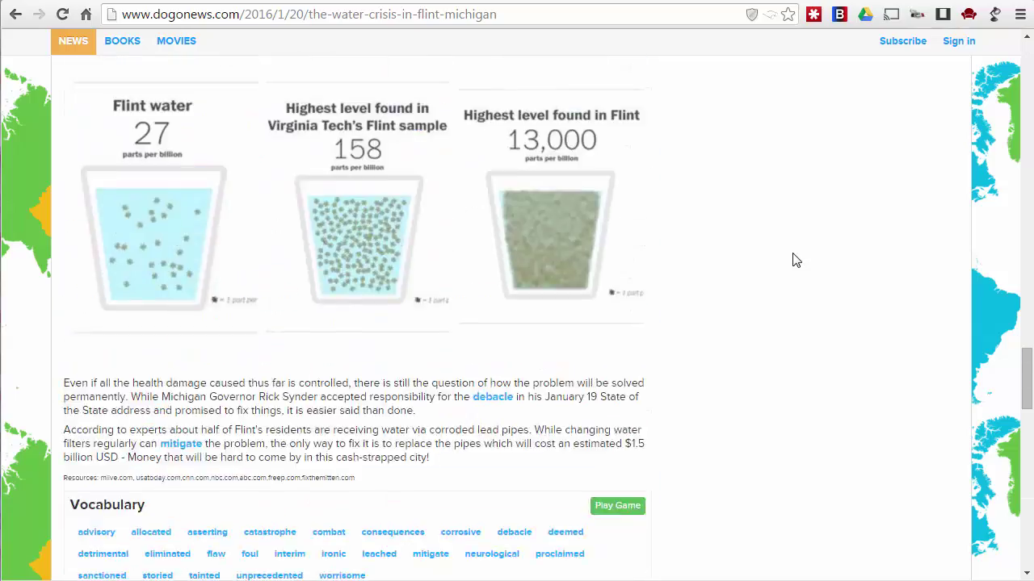
{"action": "scroll", "coordinate": [792, 260], "scroll_direction": "up", "scroll_amount": 20}
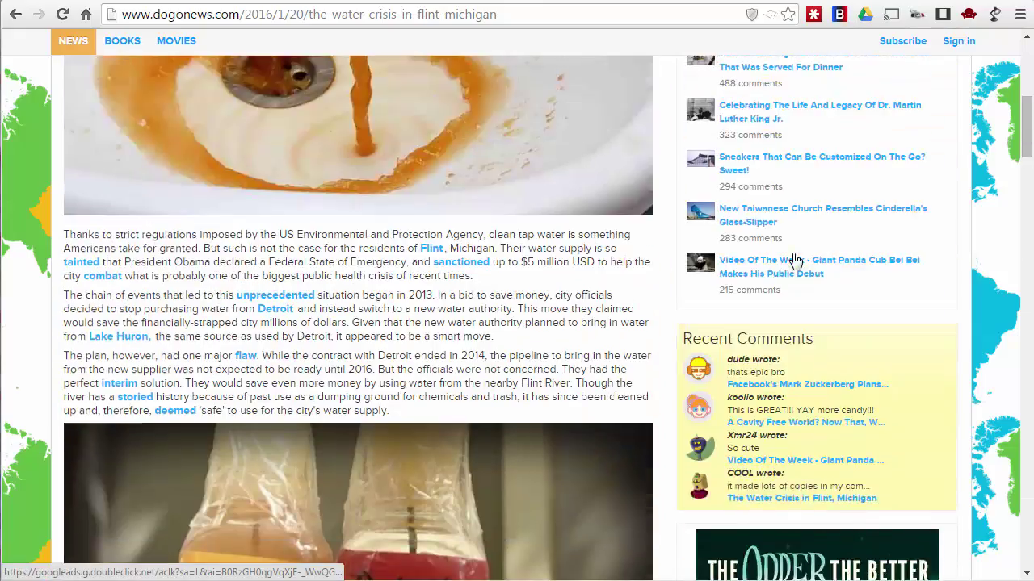
{"action": "scroll", "coordinate": [794, 259], "scroll_direction": "down", "scroll_amount": 7}
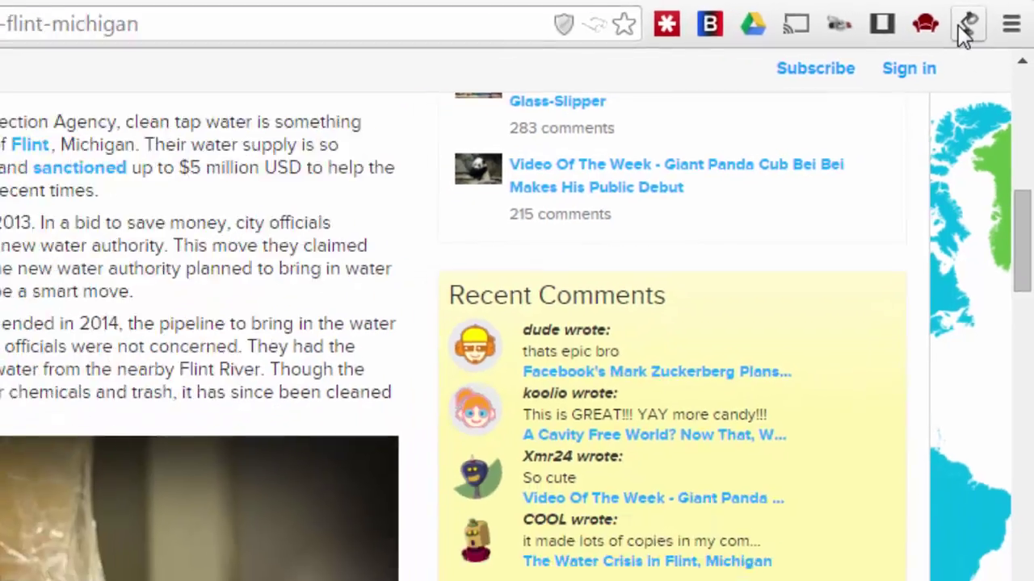
Open the article in Clearly's reading view and look through the simplified version from beginning to end.
{"action": "left_click", "coordinate": [955, 28]}
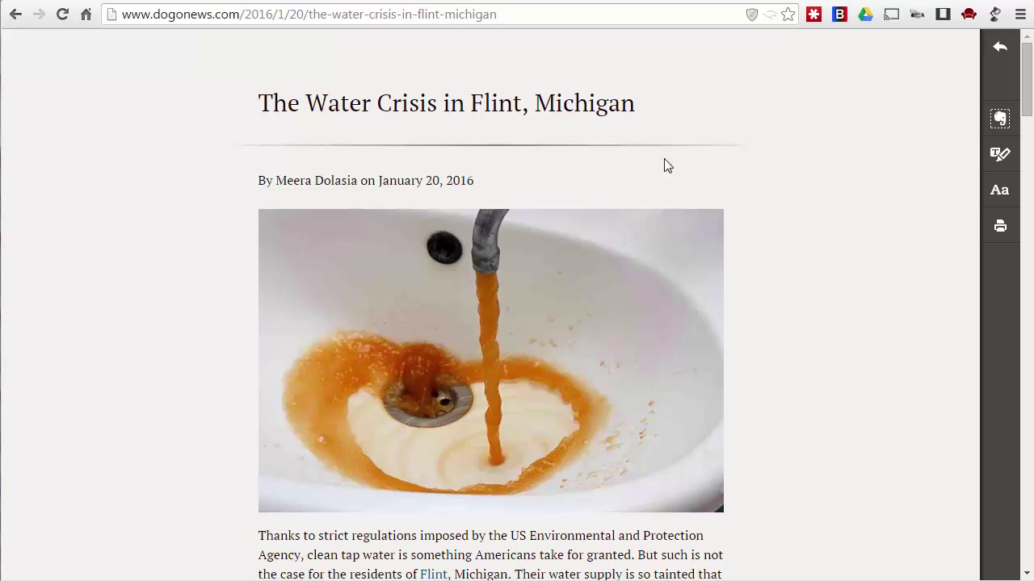
{"action": "scroll", "coordinate": [757, 180], "scroll_direction": "down", "scroll_amount": 9}
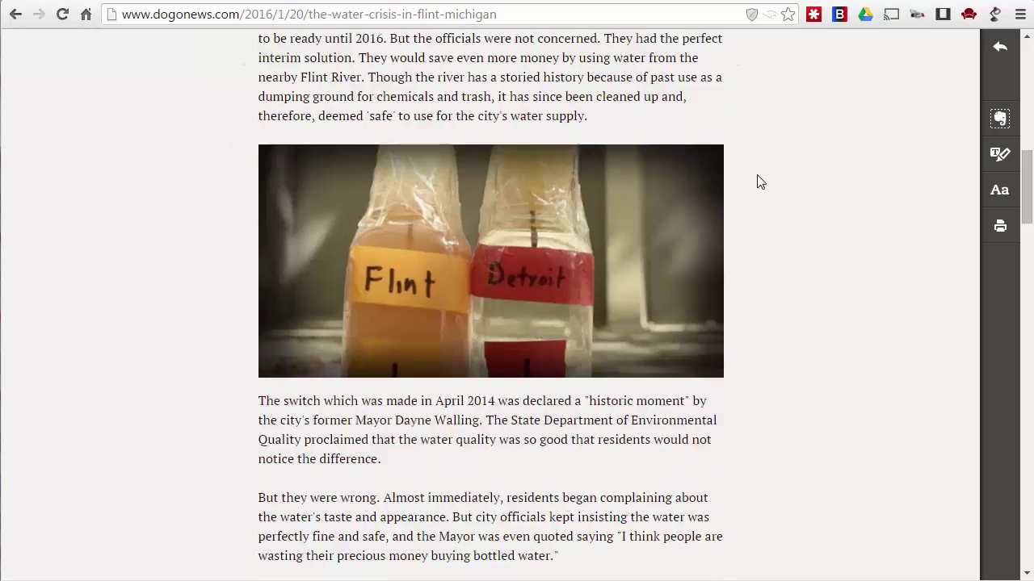
{"action": "scroll", "coordinate": [756, 180], "scroll_direction": "down", "scroll_amount": 14}
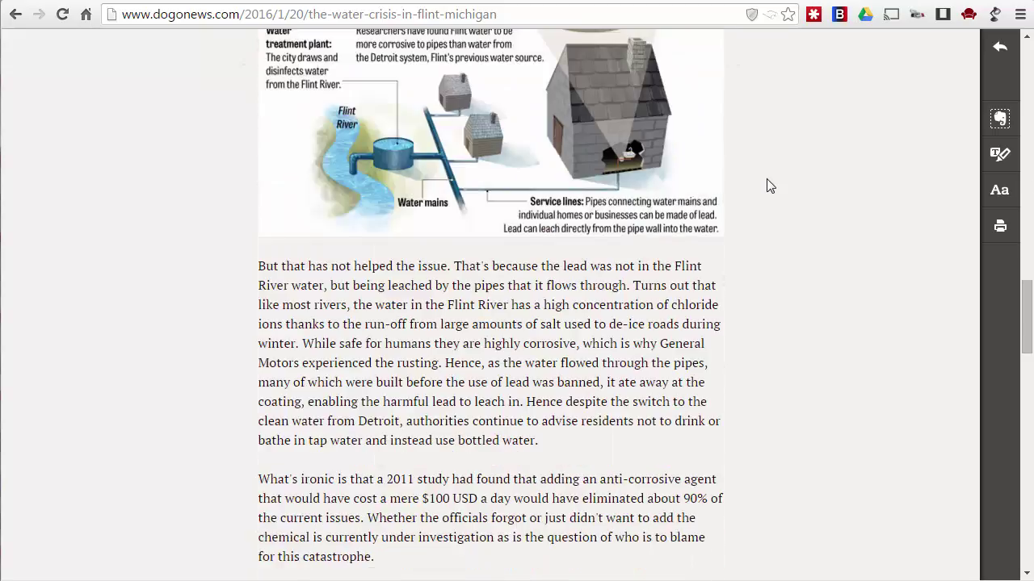
{"action": "scroll", "coordinate": [769, 186], "scroll_direction": "down", "scroll_amount": 3}
{"action": "scroll", "coordinate": [771, 189], "scroll_direction": "down", "scroll_amount": 15}
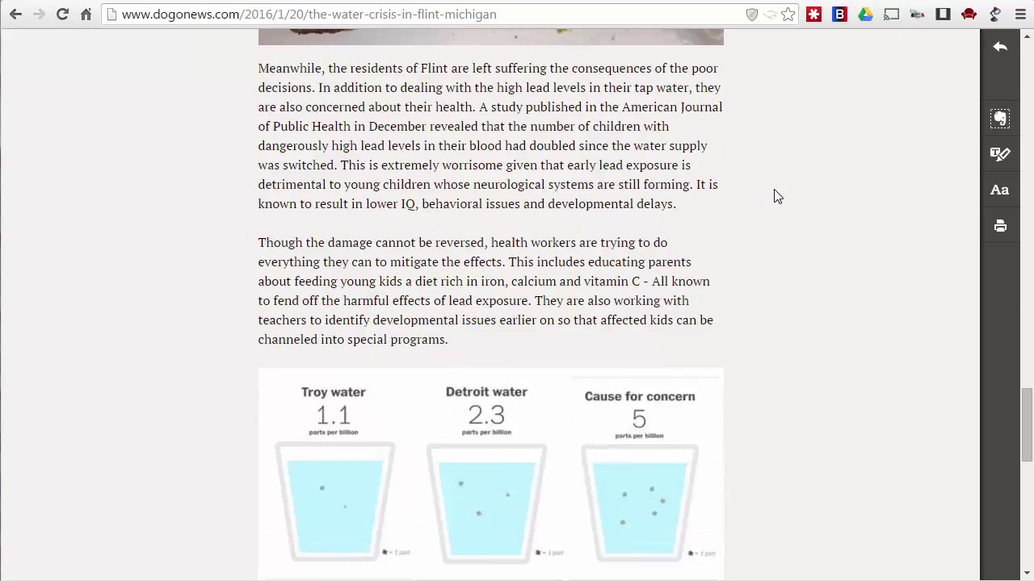
{"action": "scroll", "coordinate": [773, 196], "scroll_direction": "down", "scroll_amount": 2}
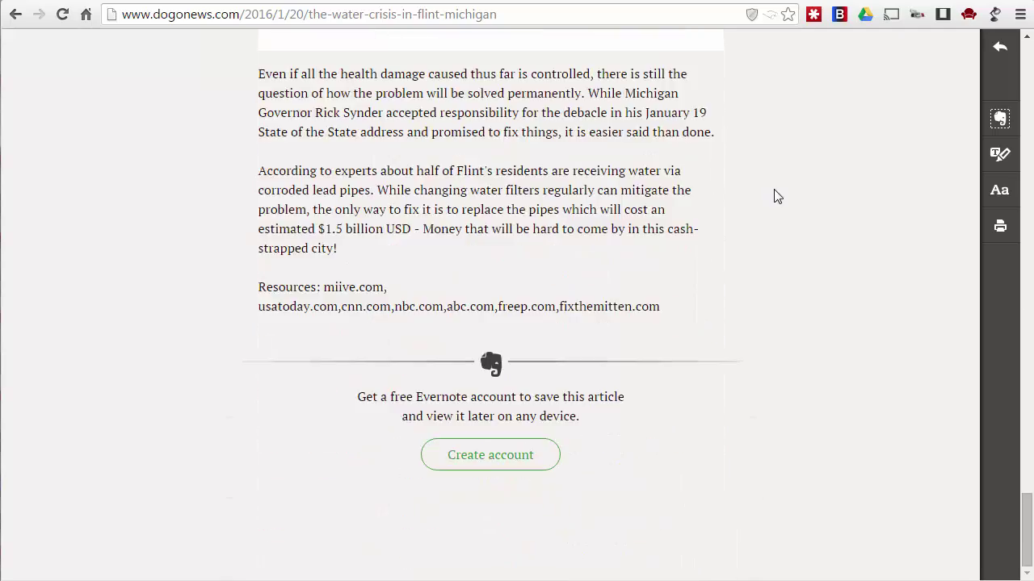
{"action": "scroll", "coordinate": [775, 197], "scroll_direction": "up", "scroll_amount": 20}
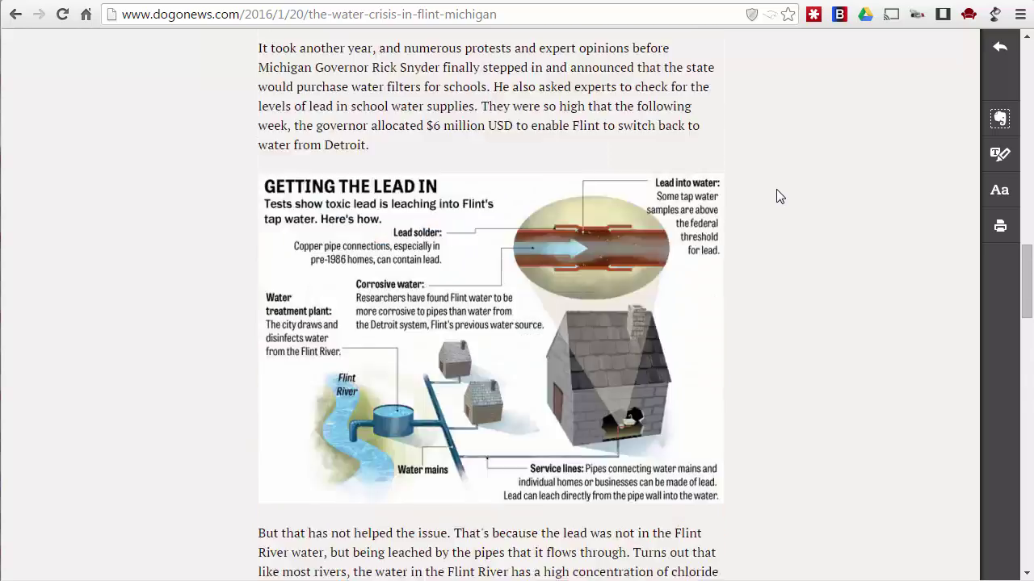
{"action": "scroll", "coordinate": [776, 192], "scroll_direction": "up", "scroll_amount": 20}
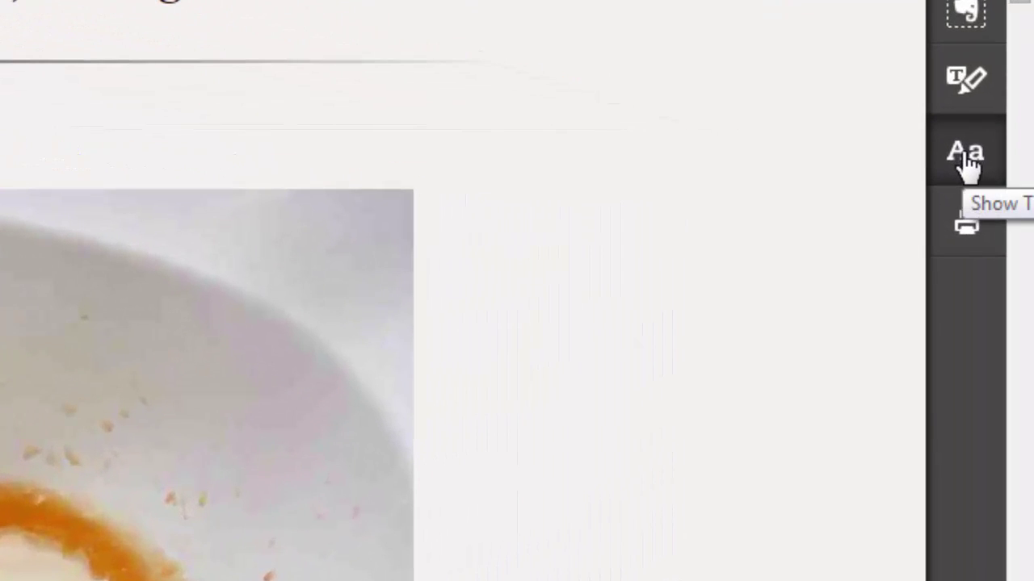
Preview the Night Owl theme and apply Notable, setting the text size to medium after trying small and large.
{"action": "left_click", "coordinate": [965, 157]}
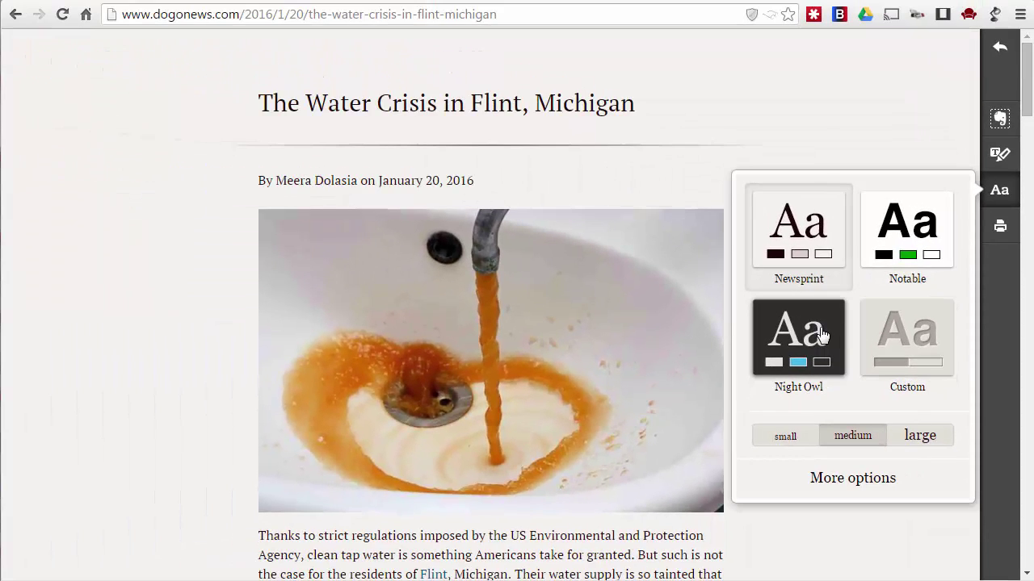
{"action": "left_click", "coordinate": [822, 335]}
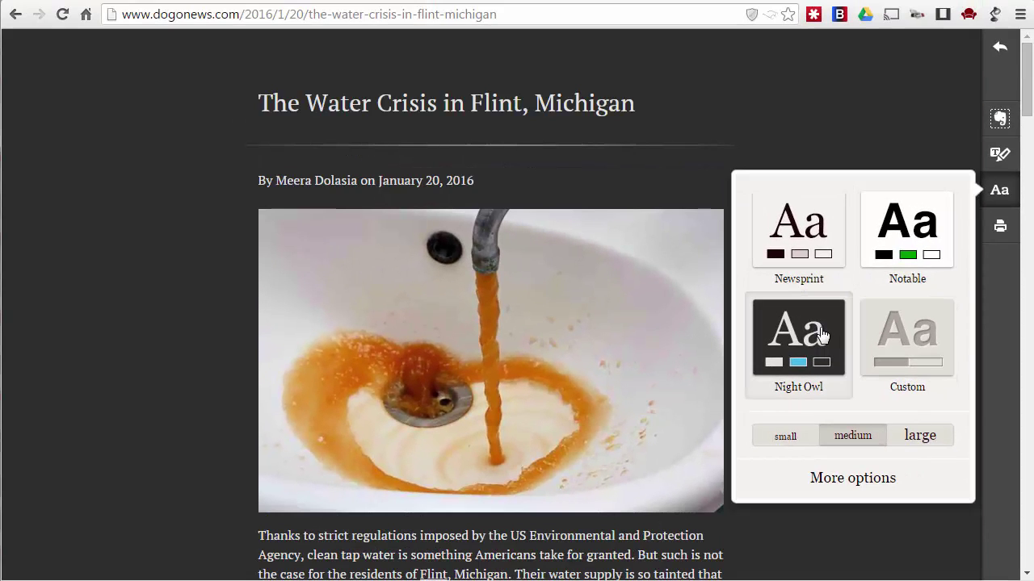
{"action": "left_click", "coordinate": [906, 239]}
{"action": "left_click", "coordinate": [802, 436]}
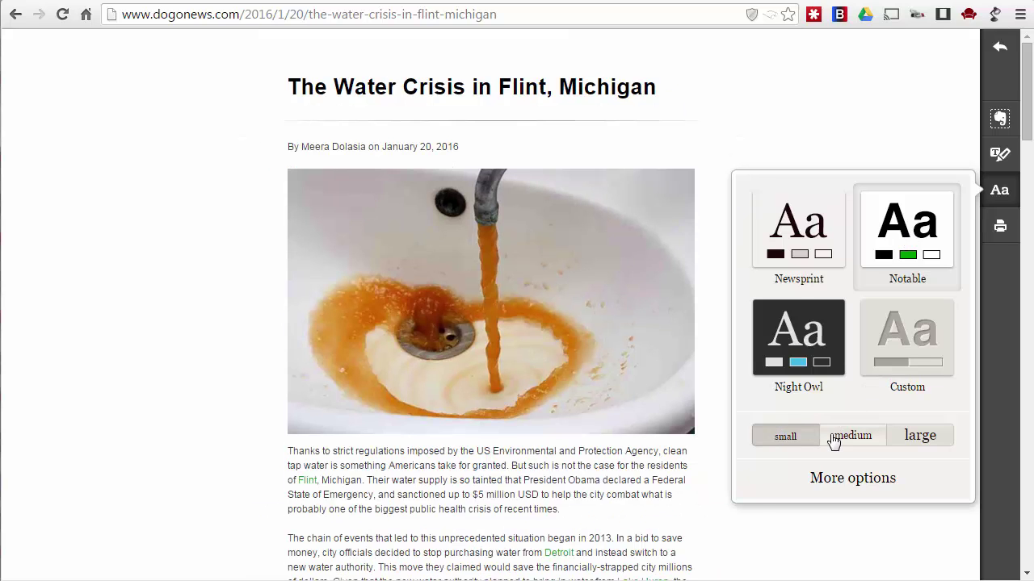
{"action": "left_click", "coordinate": [834, 441]}
{"action": "left_click", "coordinate": [912, 436]}
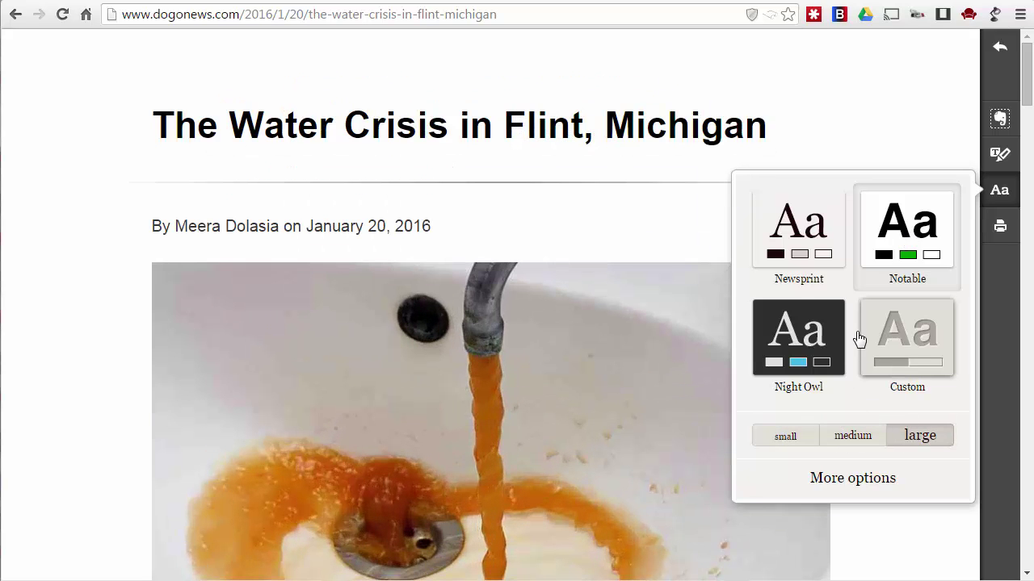
{"action": "left_click", "coordinate": [863, 441]}
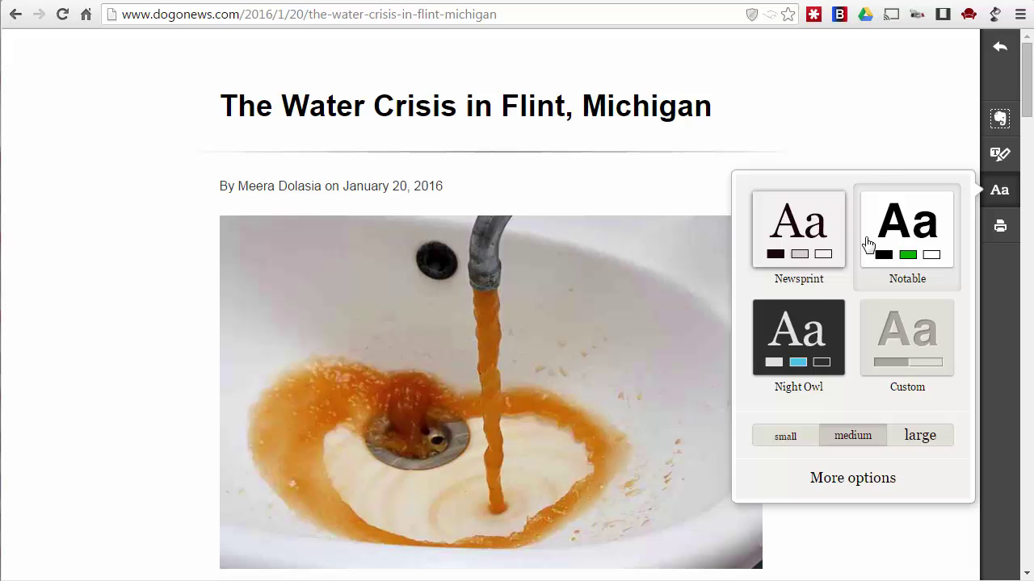
{"action": "left_click", "coordinate": [876, 157]}
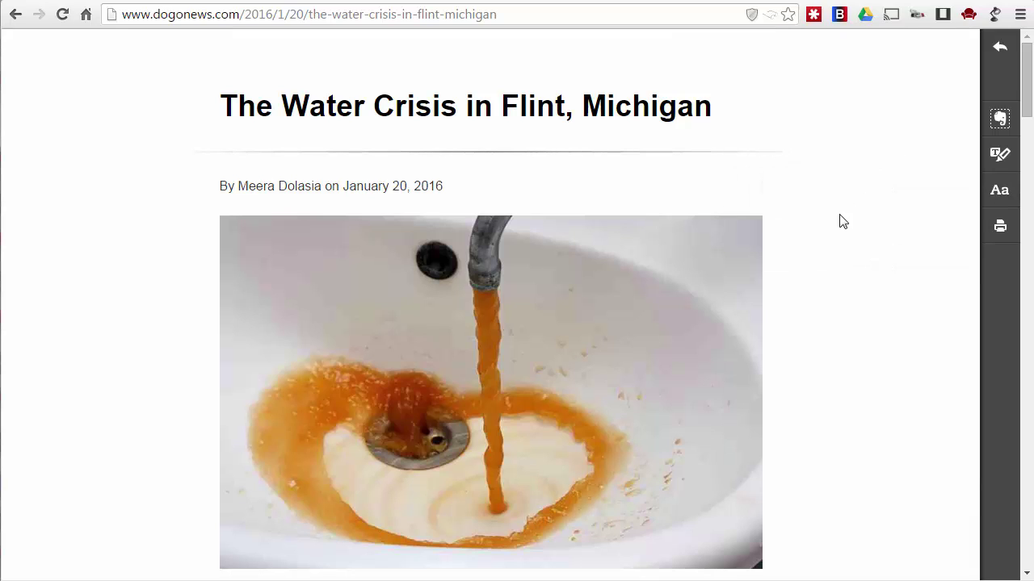
Exit Clearly's reading view and return to the beginning of the original DOGOnews article.
{"action": "left_click", "coordinate": [1000, 52]}
{"action": "scroll", "coordinate": [565, 171], "scroll_direction": "up", "scroll_amount": 4}
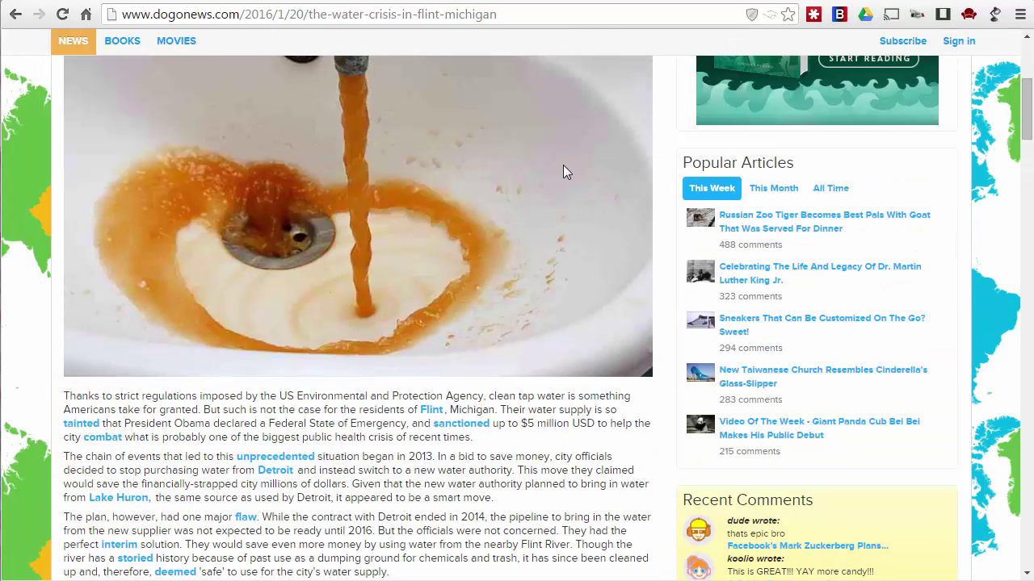
{"action": "scroll", "coordinate": [564, 168], "scroll_direction": "up", "scroll_amount": 4}
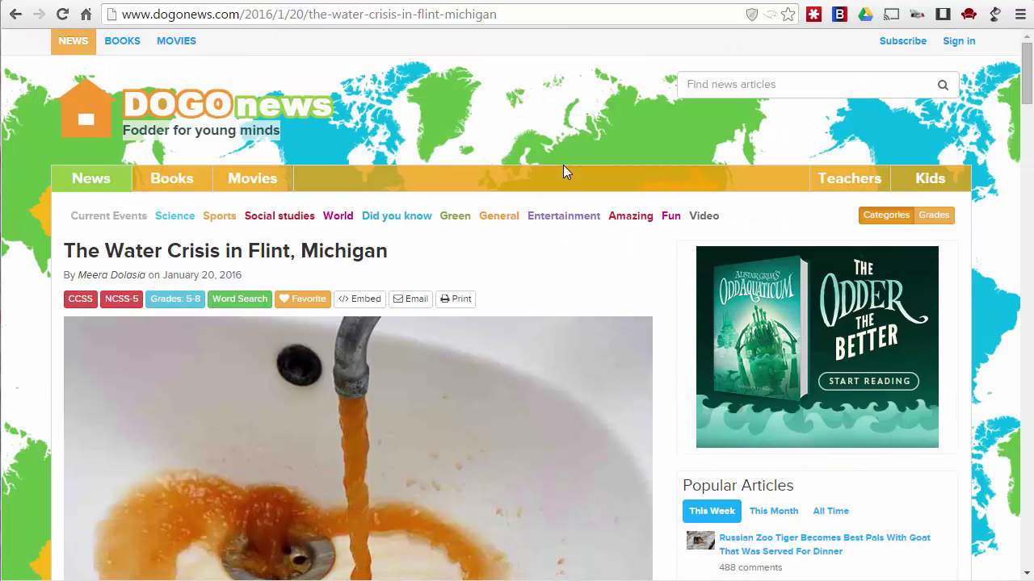
Revisit the Clearly store page and the DOGOnews article, and view the Readability extension's Chrome Web Store page.
{"action": "left_click", "coordinate": [100, 1]}
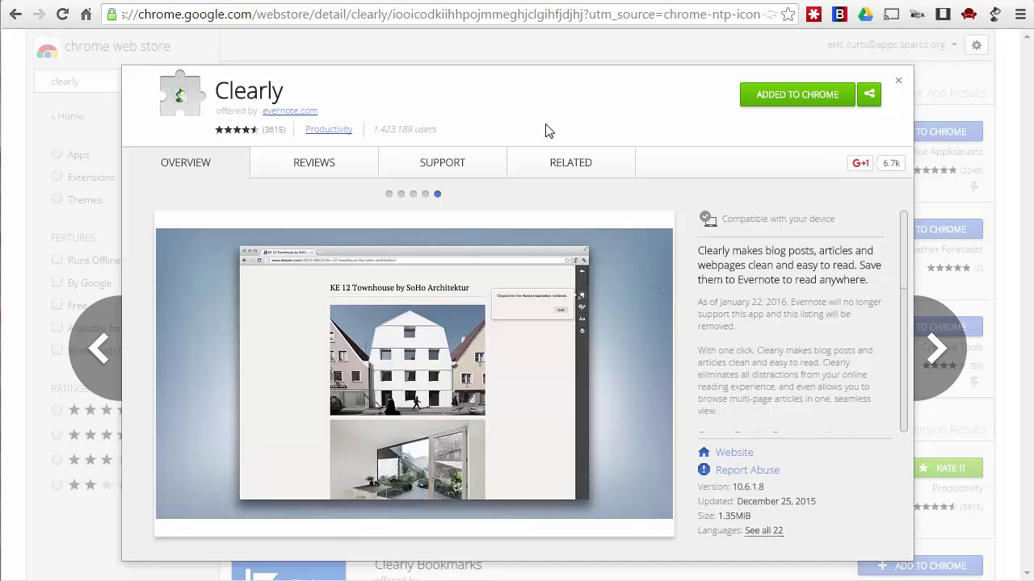
{"action": "left_click", "coordinate": [196, 2]}
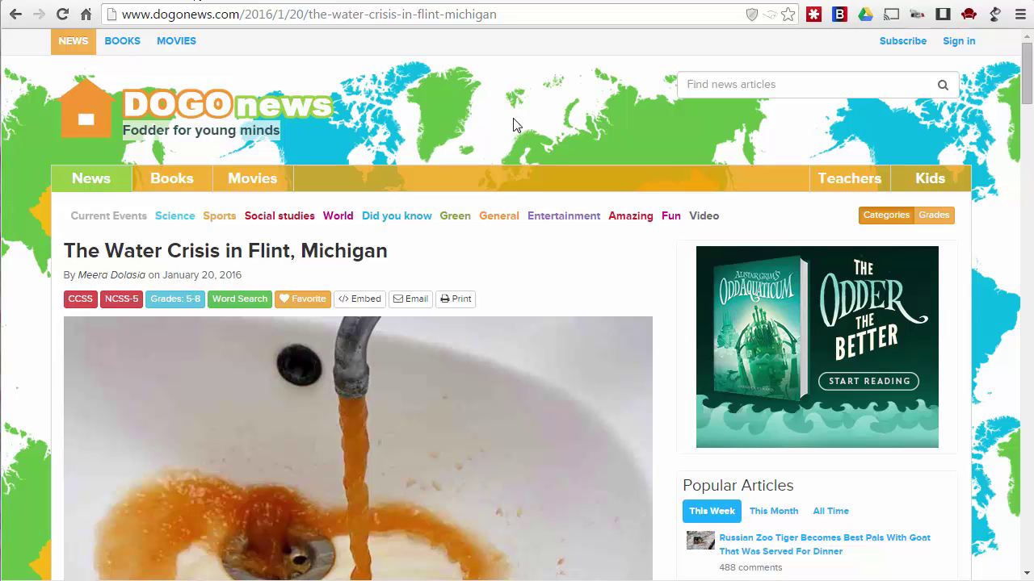
{"action": "left_click", "coordinate": [326, 3]}
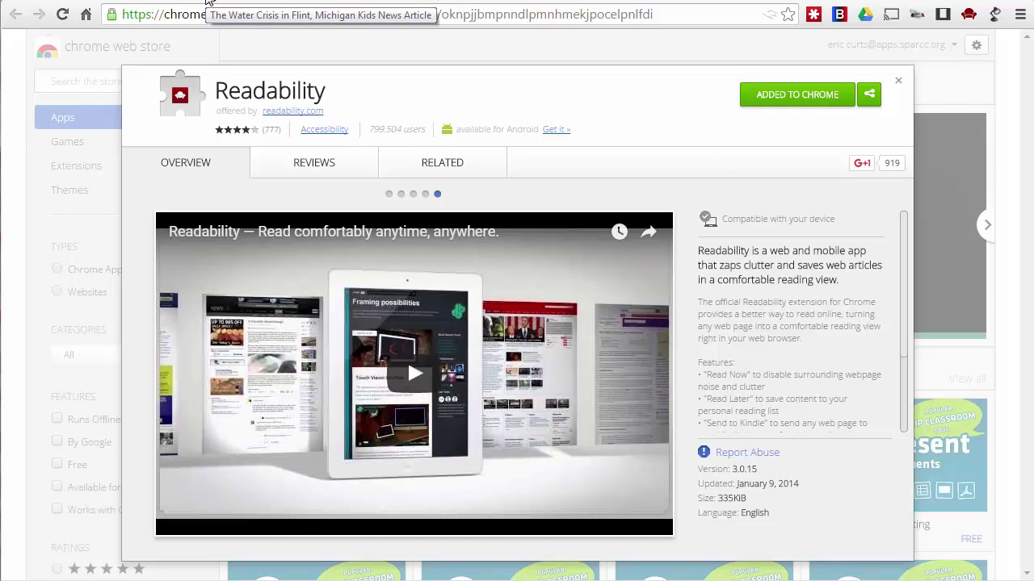
Return to the DOGOnews article, open it in Readability with Read Now, and look through the simplified version.
{"action": "left_click", "coordinate": [207, 1]}
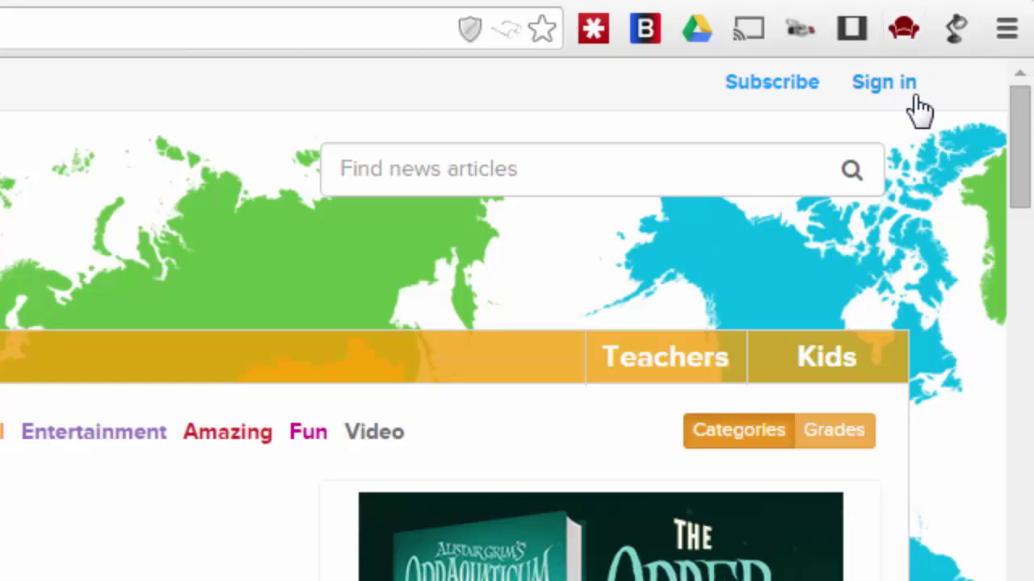
{"action": "left_click", "coordinate": [906, 30]}
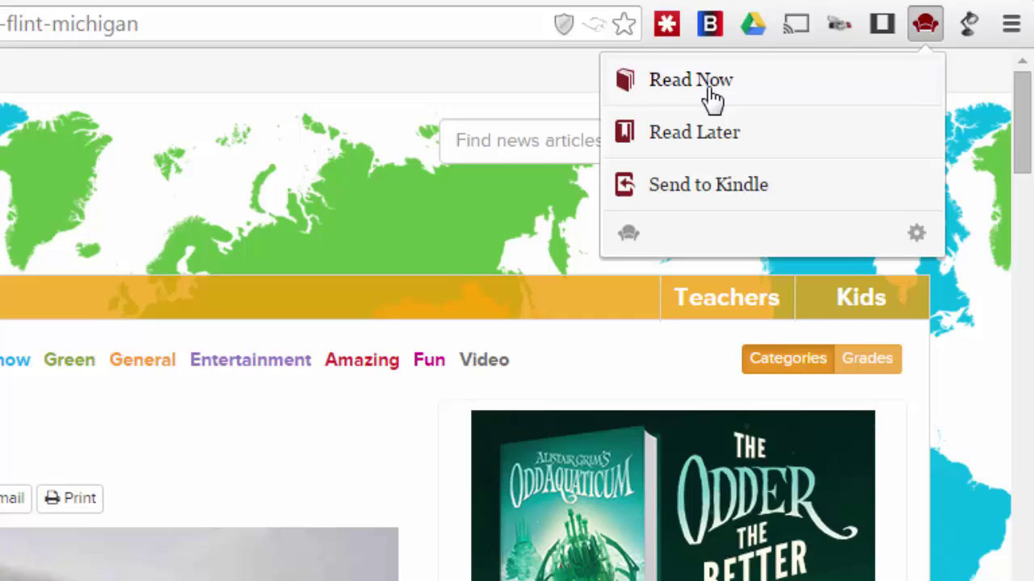
{"action": "left_click", "coordinate": [712, 92]}
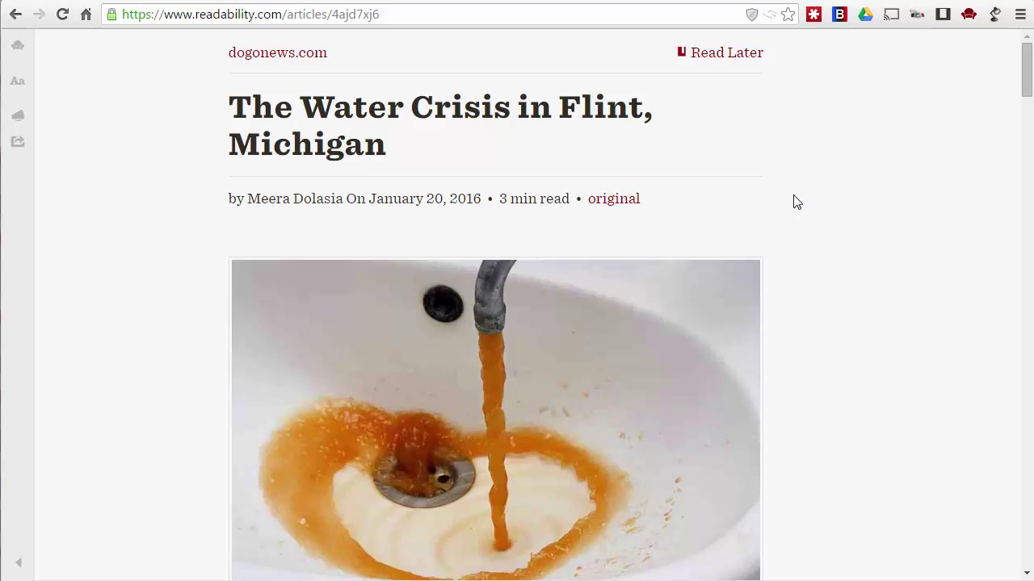
{"action": "scroll", "coordinate": [781, 201], "scroll_direction": "down", "scroll_amount": 8}
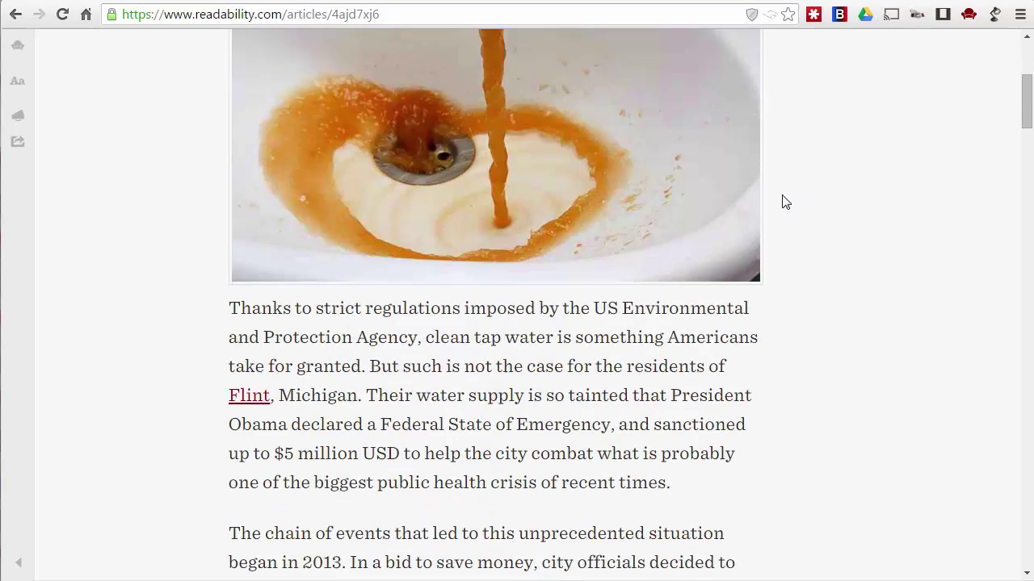
{"action": "scroll", "coordinate": [782, 202], "scroll_direction": "down", "scroll_amount": 18}
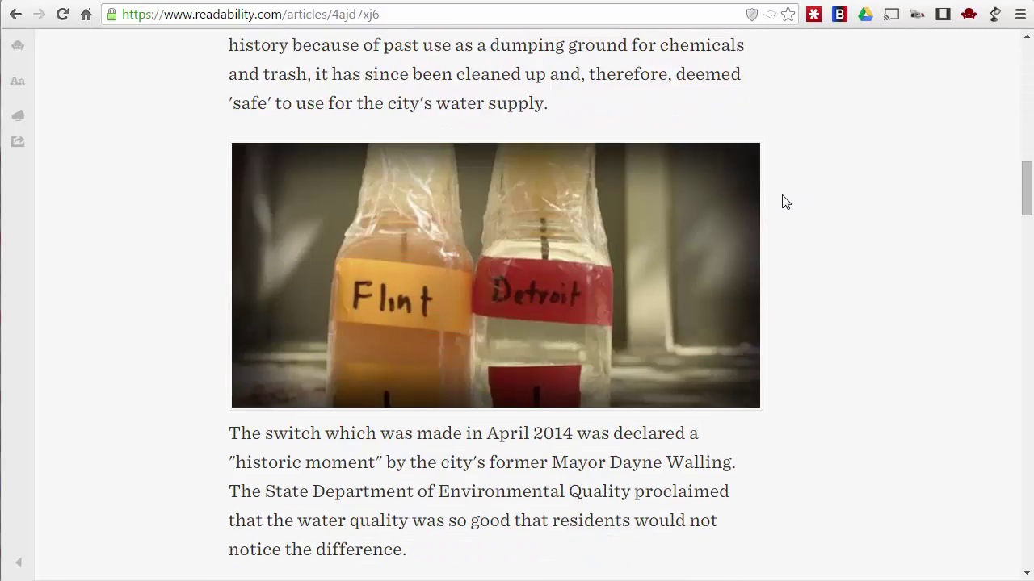
{"action": "scroll", "coordinate": [782, 201], "scroll_direction": "down", "scroll_amount": 18}
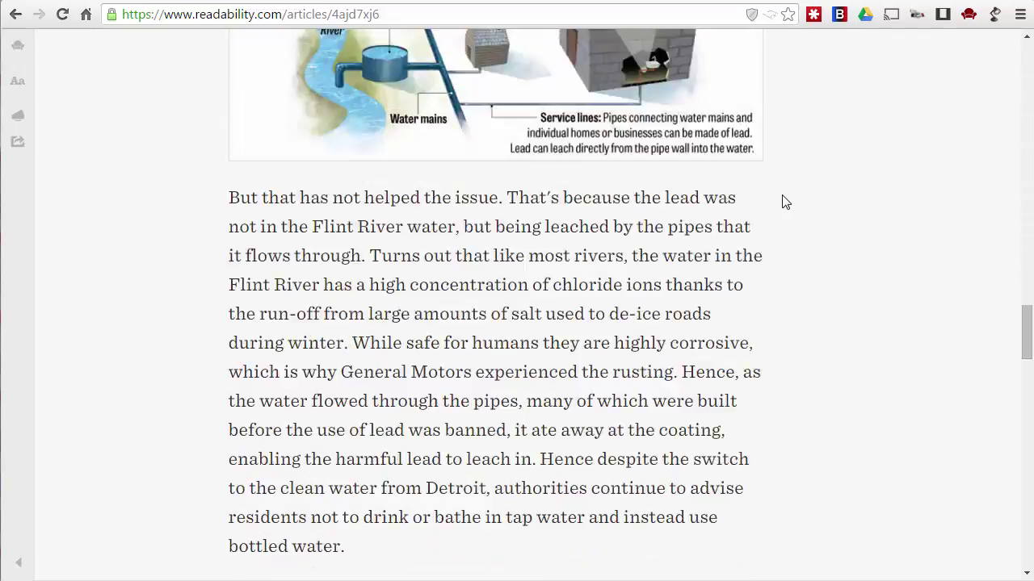
{"action": "scroll", "coordinate": [781, 202], "scroll_direction": "down", "scroll_amount": 15}
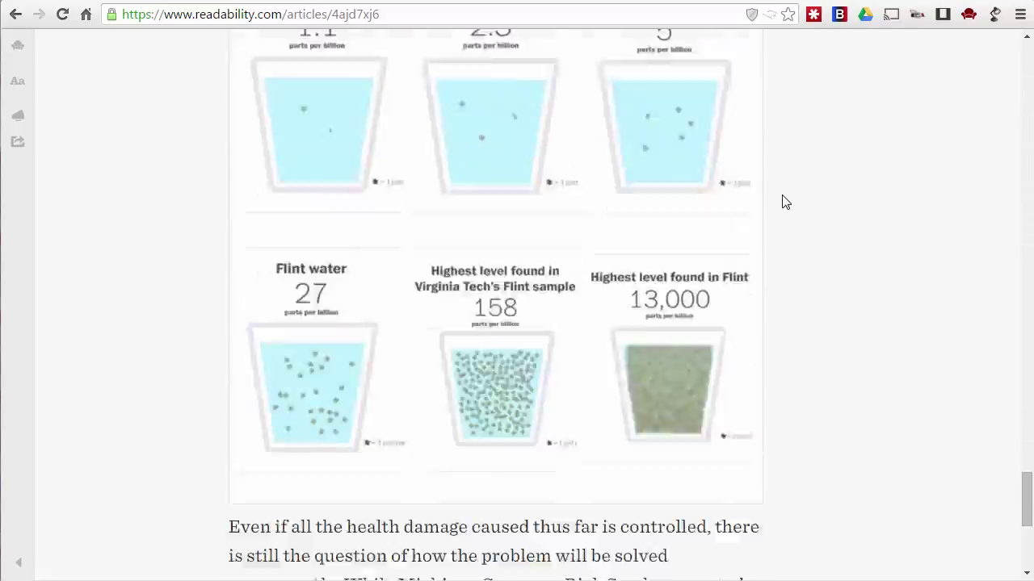
Return to the beginning of the Readability article and change its font to Mercury after trying Whitney.
{"action": "left_click", "coordinate": [1028, 67]}
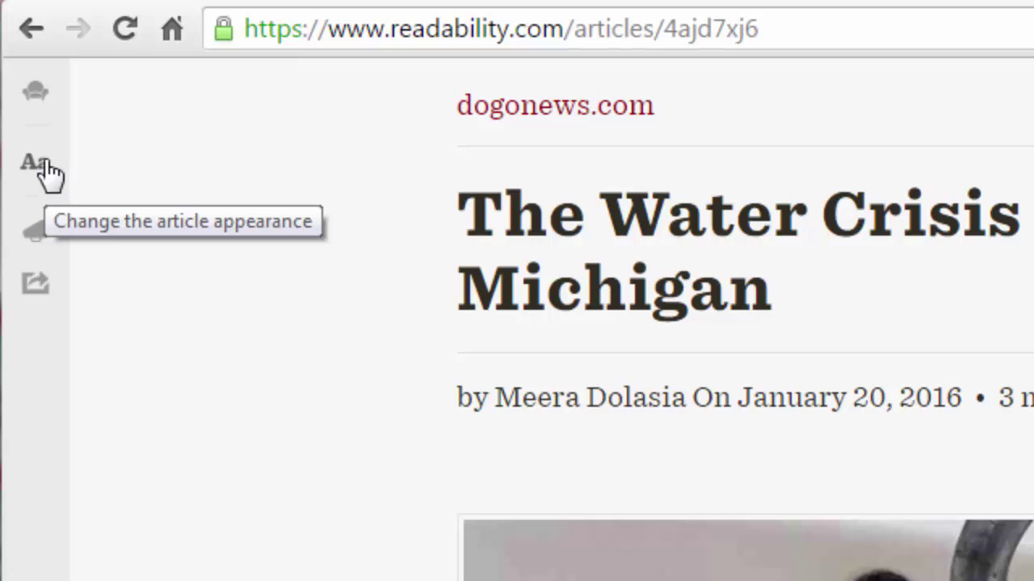
{"action": "left_click", "coordinate": [37, 171]}
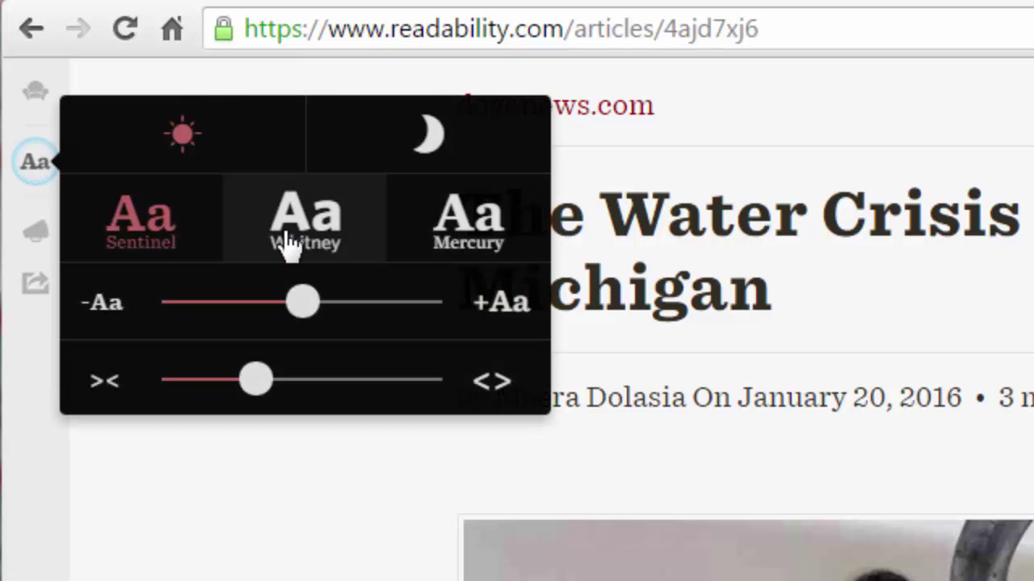
{"action": "left_click", "coordinate": [288, 244]}
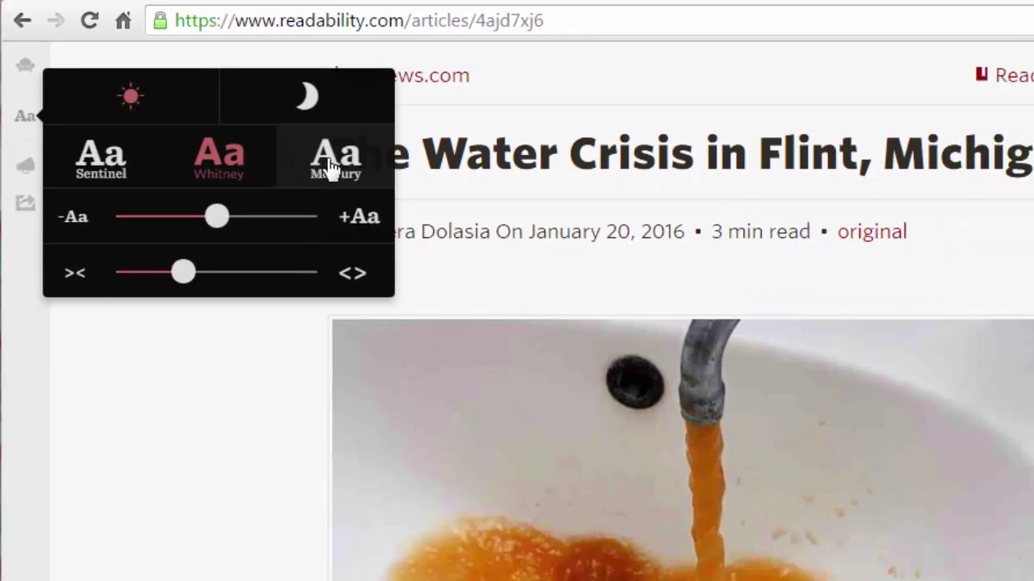
{"action": "left_click", "coordinate": [448, 227]}
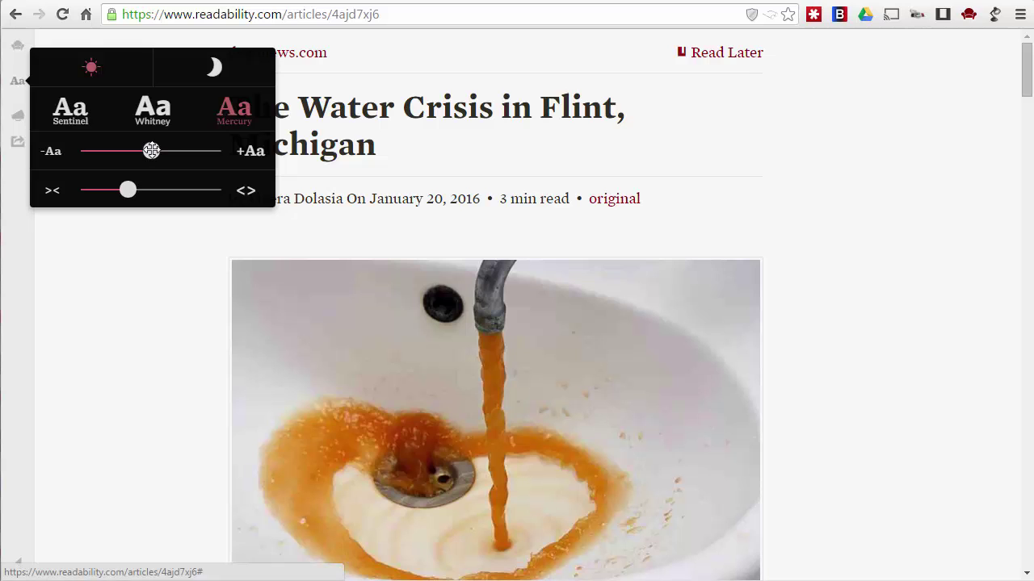
Try a larger text size and adjust the column width of the Readability article, returning the text size to the middle setting.
{"action": "mouse_move", "coordinate": [151, 150]}
{"action": "left_mouse_down"}
{"action": "mouse_move", "coordinate": [186, 151]}
{"action": "mouse_move", "coordinate": [138, 157]}
{"action": "left_mouse_up"}
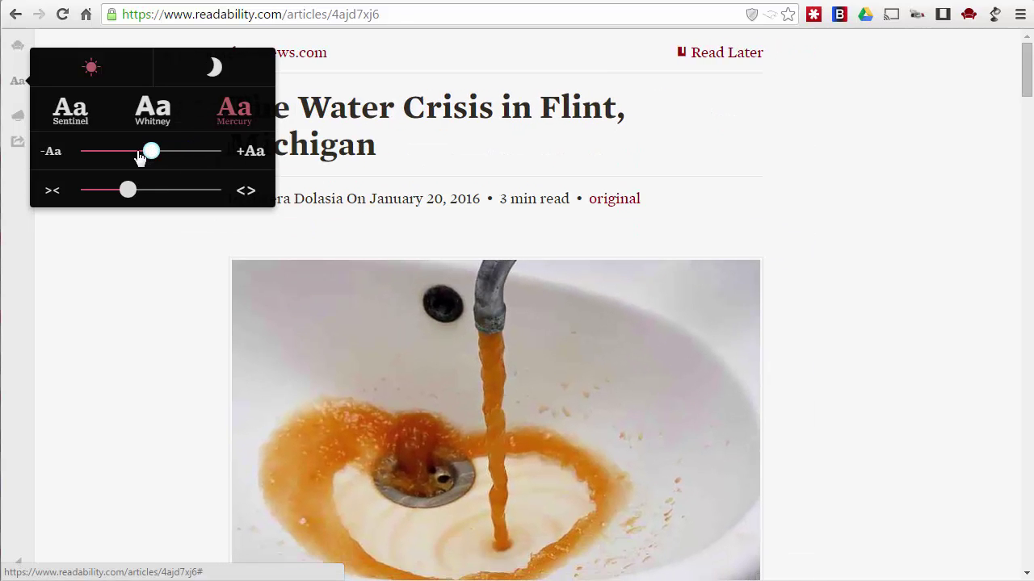
{"action": "left_click", "coordinate": [181, 153]}
{"action": "left_click_drag", "start_coordinate": [146, 198], "coordinate": [191, 197]}
{"action": "left_click", "coordinate": [148, 196]}
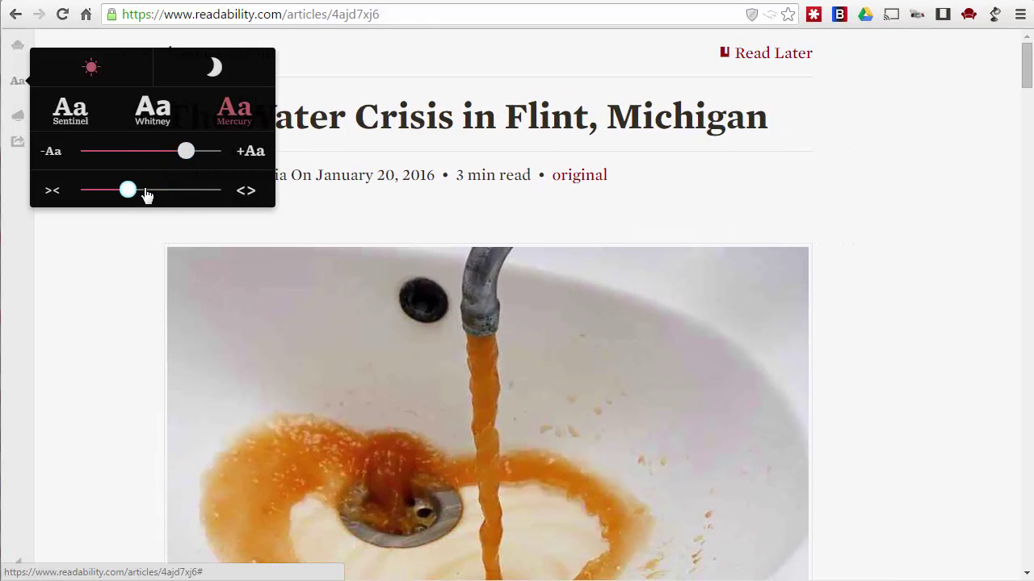
{"action": "left_click", "coordinate": [166, 156]}
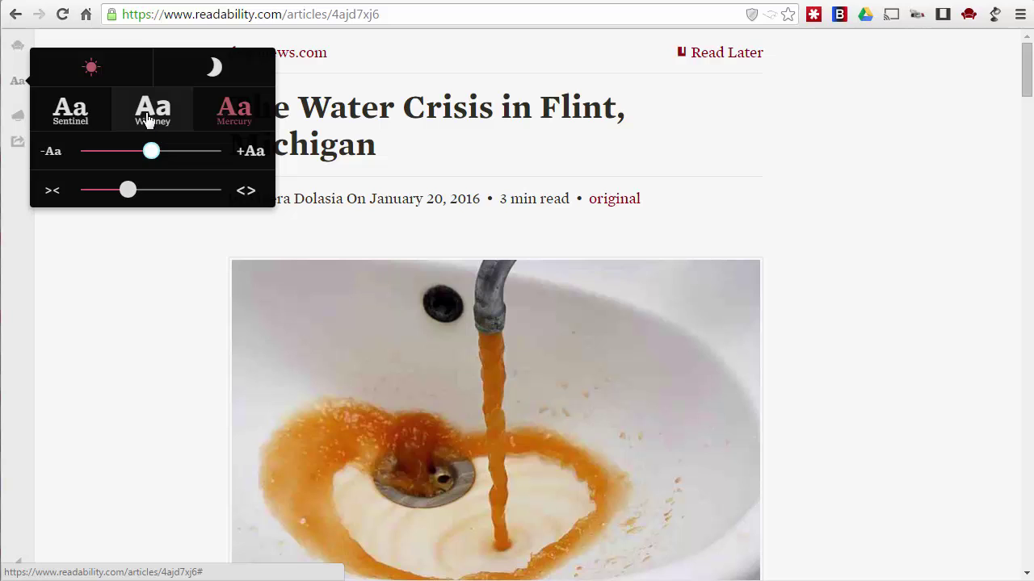
Preview the night theme in Readability, switch back to the light theme, and close the appearance settings.
{"action": "left_click", "coordinate": [211, 76]}
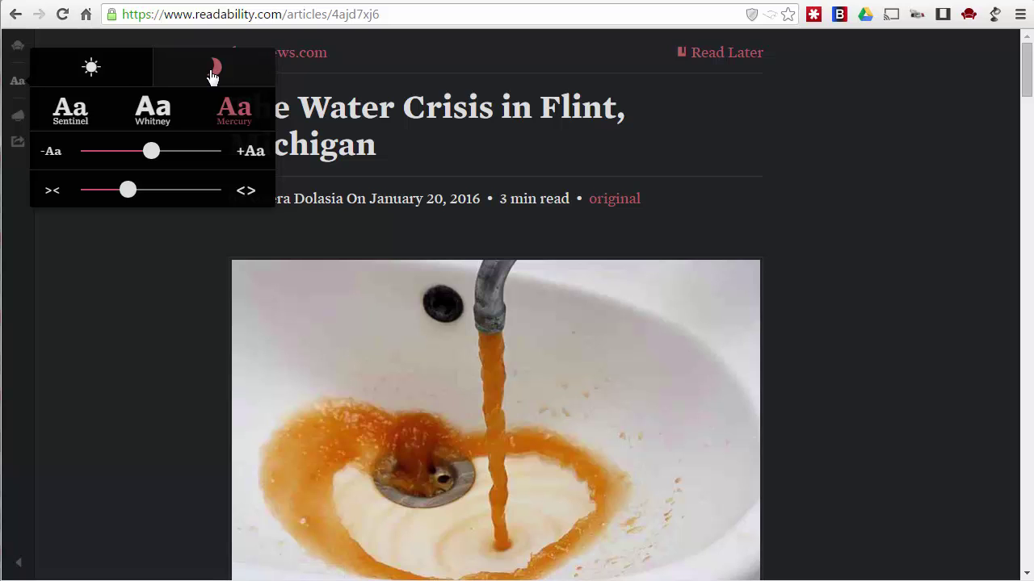
{"action": "left_click", "coordinate": [92, 76]}
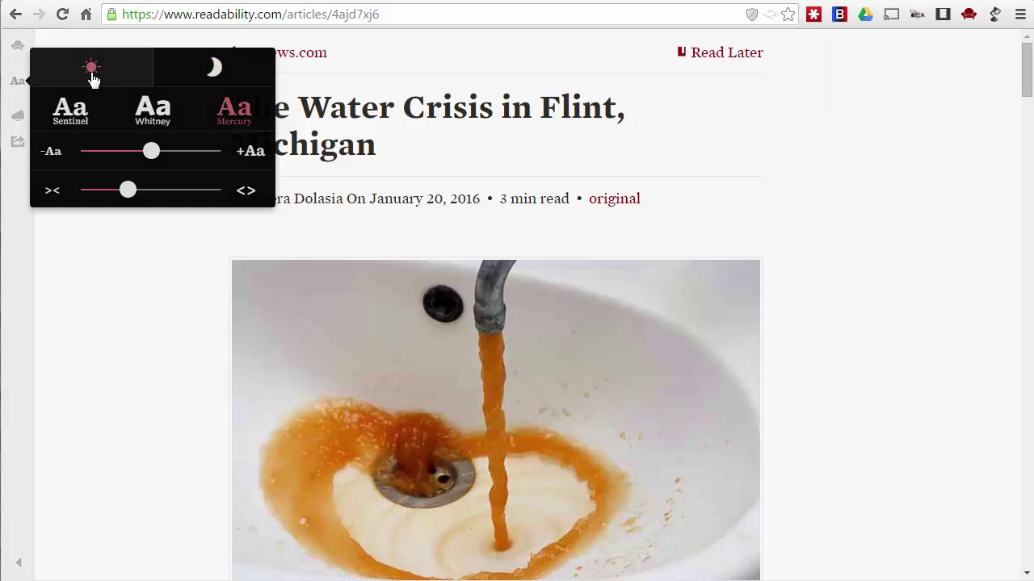
{"action": "left_click", "coordinate": [148, 269]}
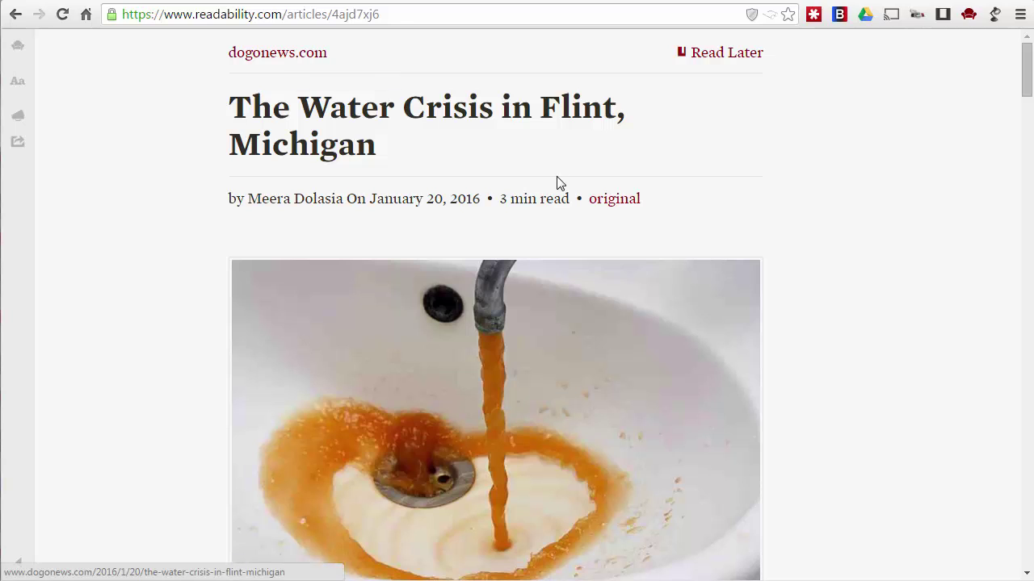
Return to the original DOGOnews article, view BeeLine Reader's Chrome Web Store page, and open the article in BeeLine Reader.
{"action": "left_click", "coordinate": [619, 202]}
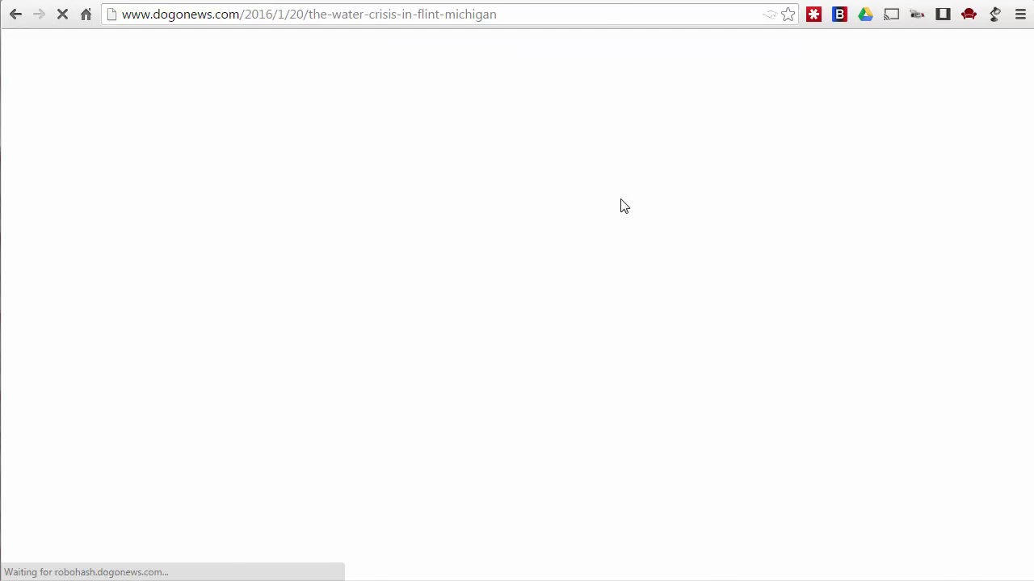
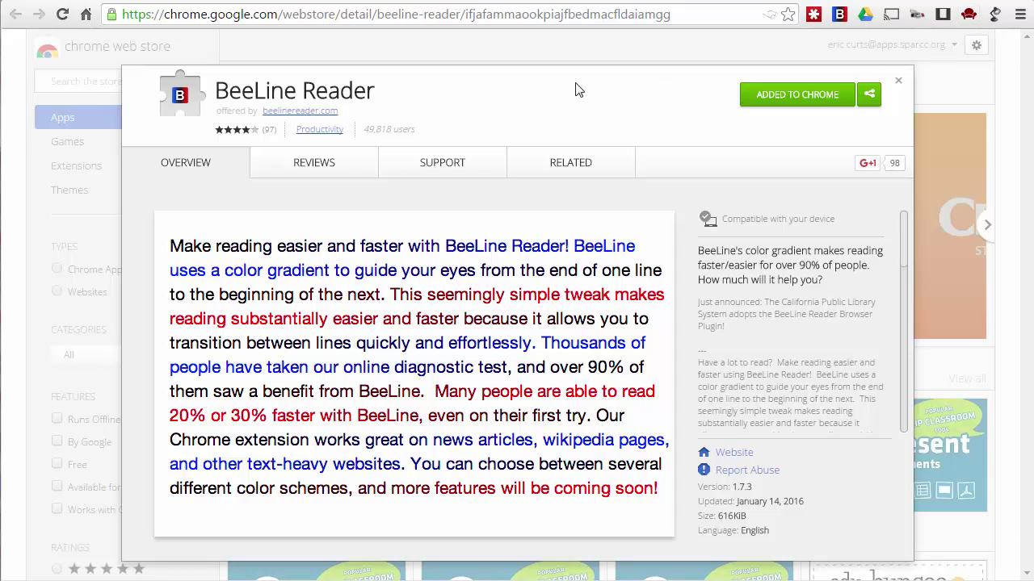
{"action": "left_click", "coordinate": [195, 2]}
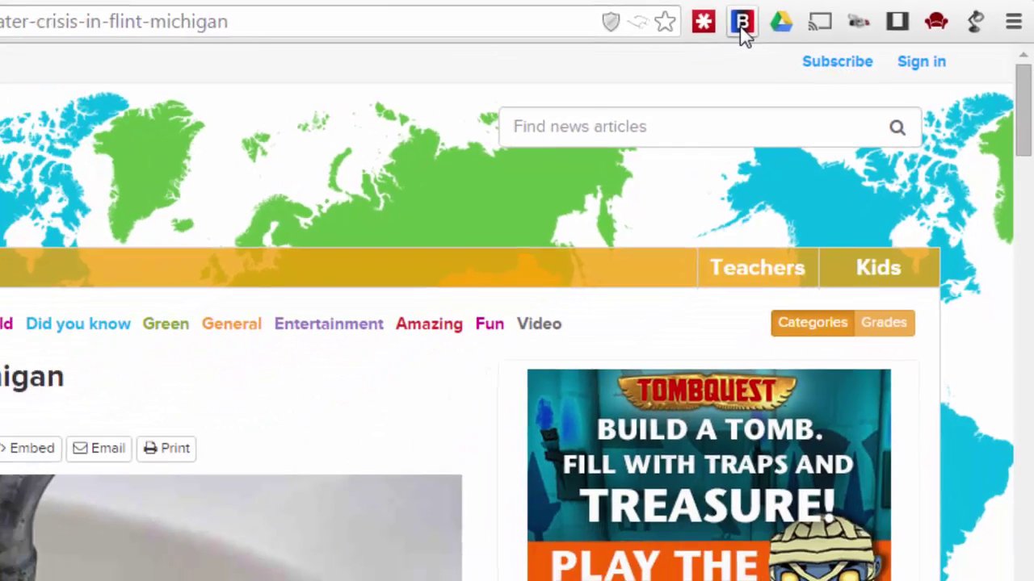
{"action": "left_click", "coordinate": [742, 24]}
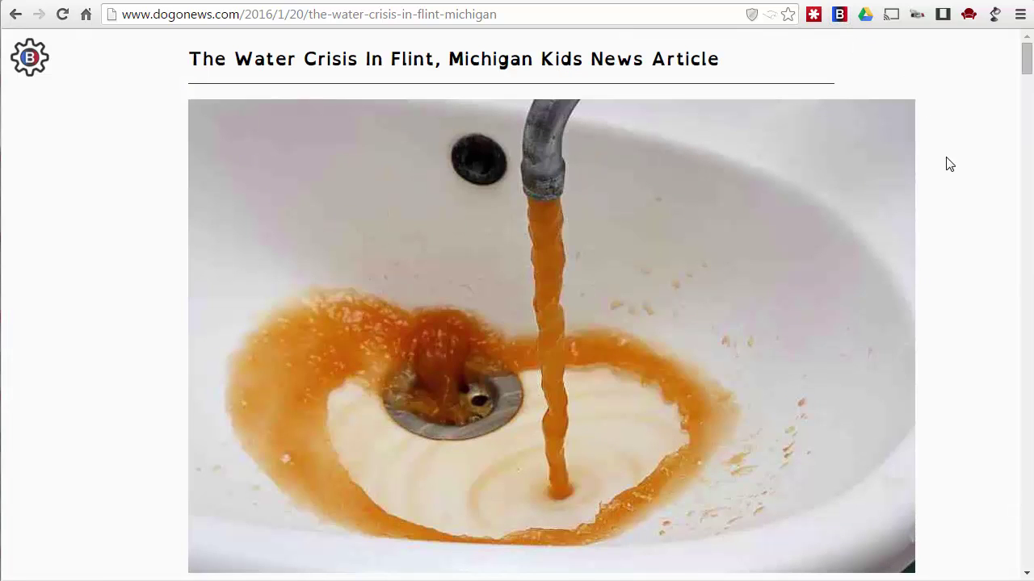
Look through the BeeLine Reader version of the article to examine its colour-gradient text and simplified layout.
{"action": "scroll", "coordinate": [950, 163], "scroll_direction": "down", "scroll_amount": 3}
{"action": "scroll", "coordinate": [949, 164], "scroll_direction": "down", "scroll_amount": 4}
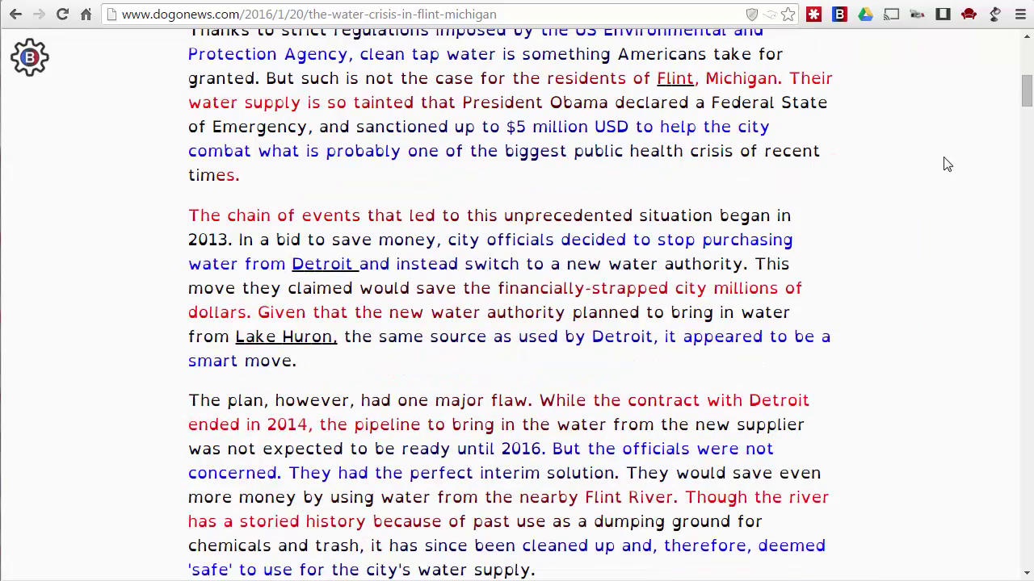
{"action": "scroll", "coordinate": [944, 164], "scroll_direction": "down", "scroll_amount": 4}
{"action": "scroll", "coordinate": [944, 164], "scroll_direction": "down", "scroll_amount": 4}
{"action": "scroll", "coordinate": [945, 164], "scroll_direction": "down", "scroll_amount": 8}
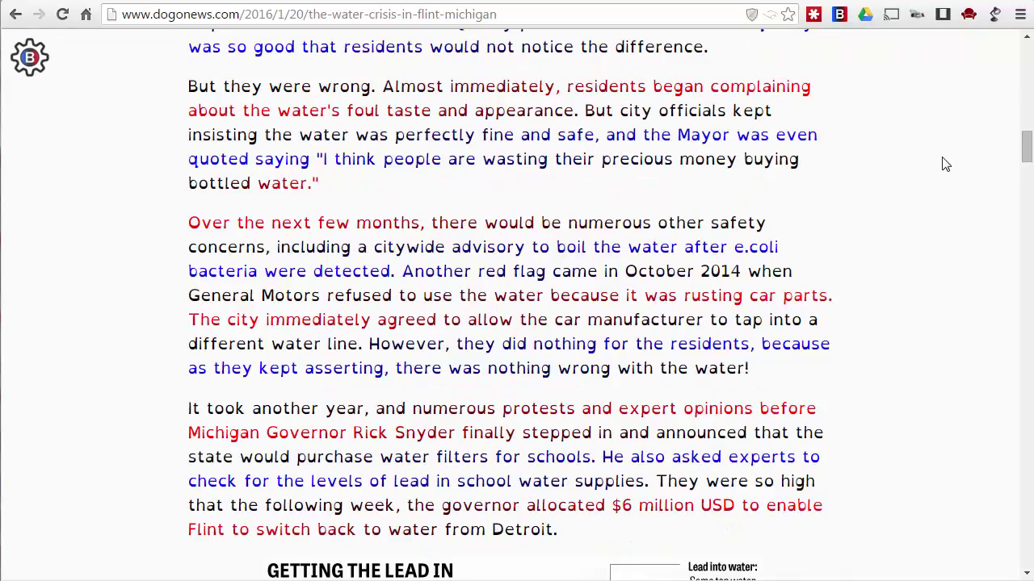
{"action": "scroll", "coordinate": [946, 164], "scroll_direction": "down", "scroll_amount": 6}
{"action": "scroll", "coordinate": [945, 164], "scroll_direction": "up", "scroll_amount": 16}
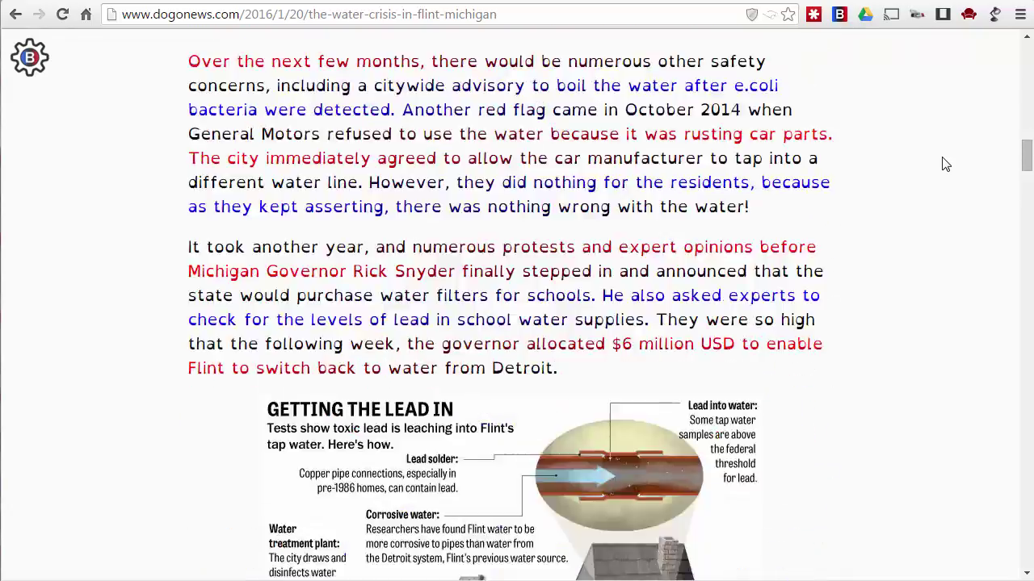
{"action": "scroll", "coordinate": [946, 164], "scroll_direction": "up", "scroll_amount": 7}
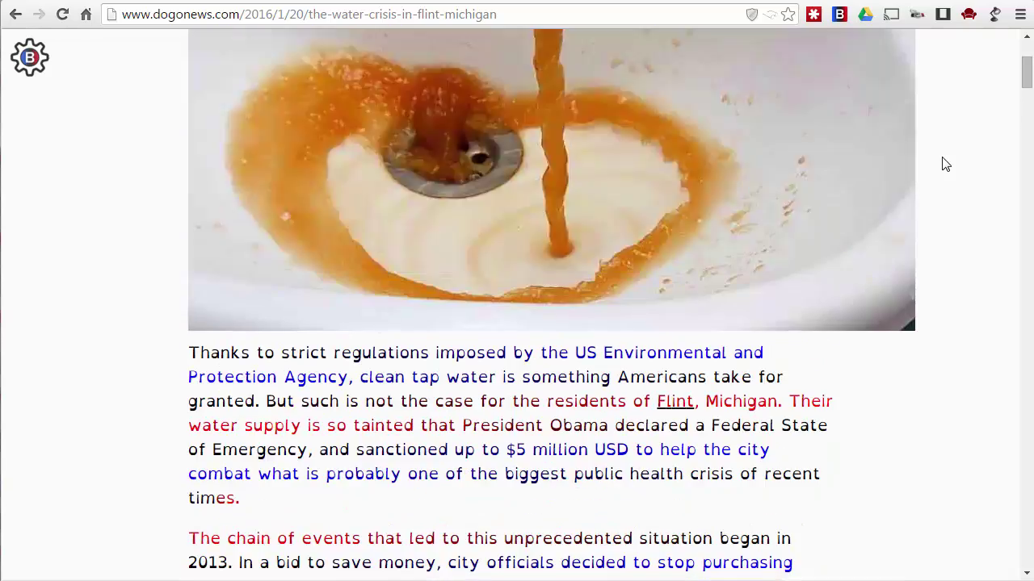
{"action": "scroll", "coordinate": [946, 164], "scroll_direction": "down", "scroll_amount": 5}
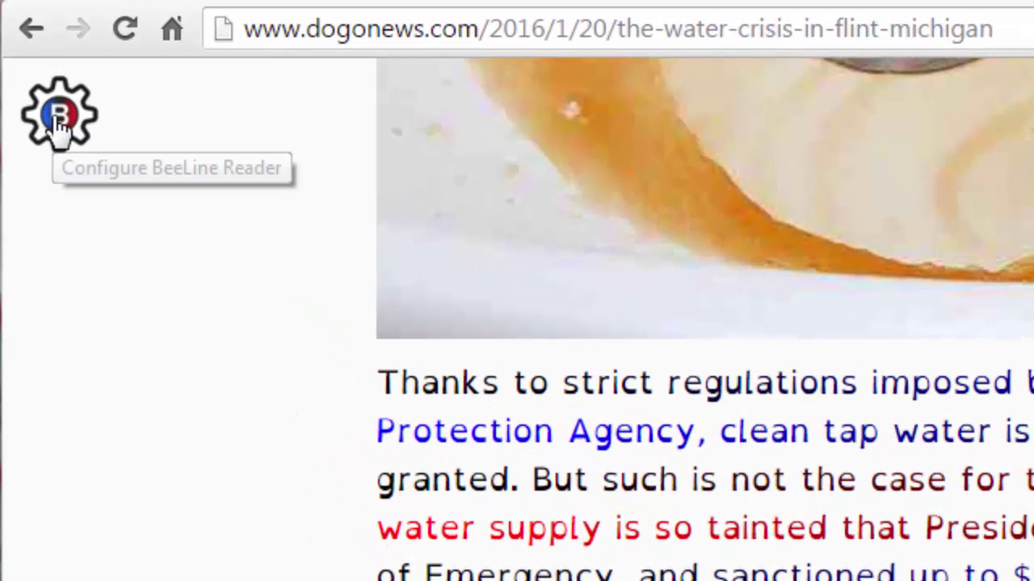
Open BeeLine Reader's settings and turn the OpenDyslexic font off and back on.
{"action": "left_click", "coordinate": [57, 118]}
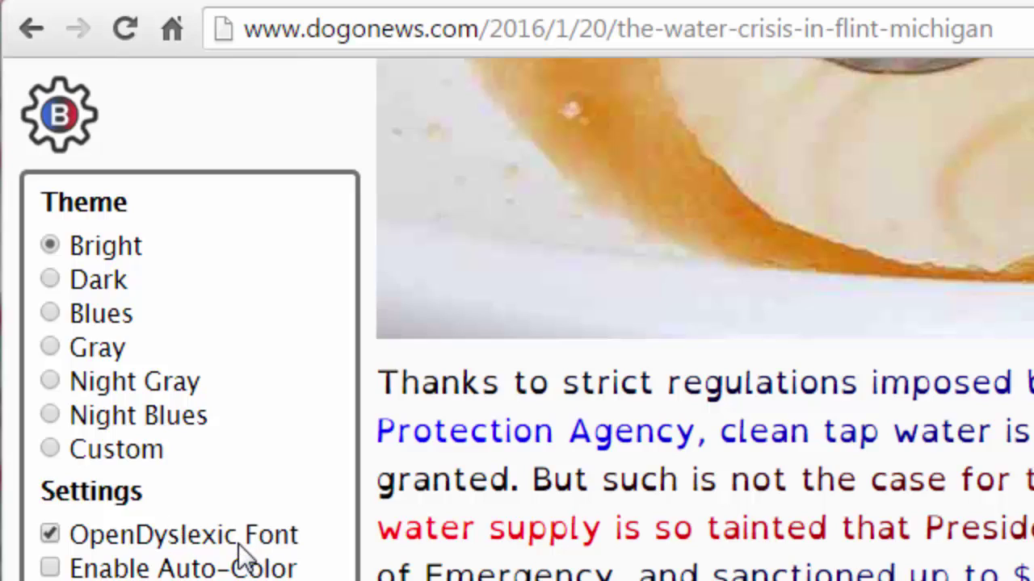
{"action": "left_click", "coordinate": [179, 542]}
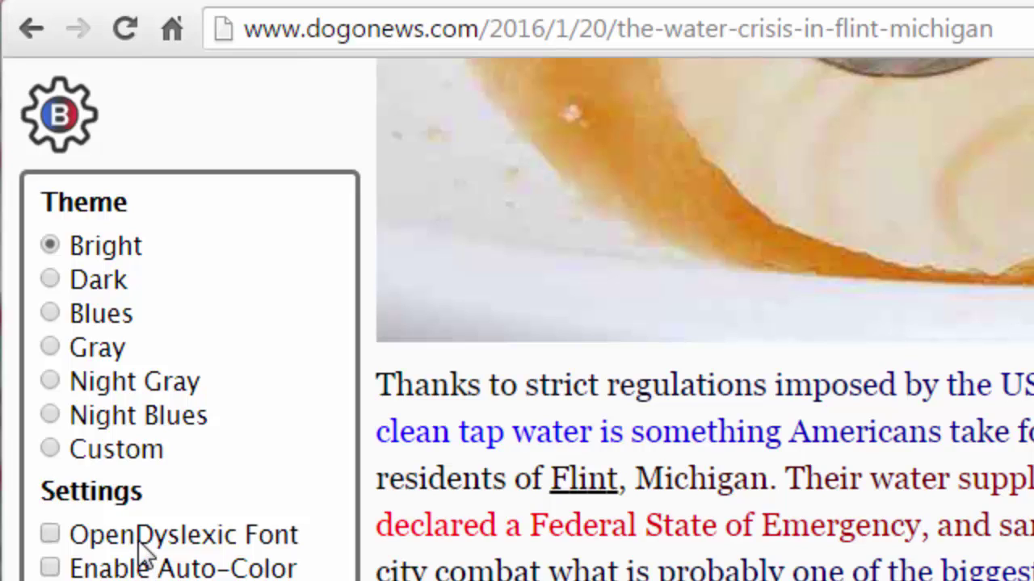
{"action": "left_click", "coordinate": [139, 542]}
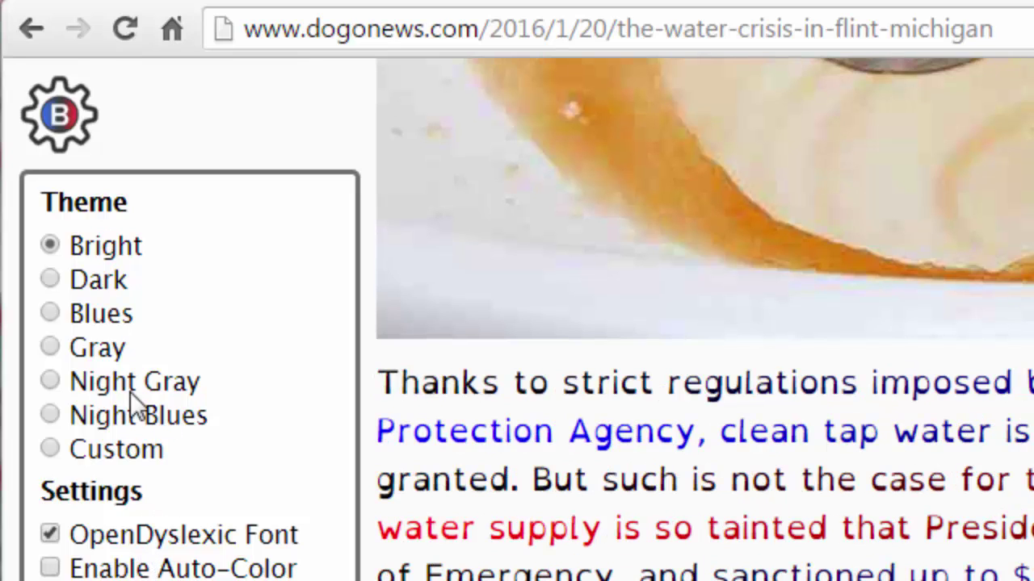
Preview the Blues and Custom themes in BeeLine Reader, restore the Bright theme, and close the settings.
{"action": "left_click", "coordinate": [112, 318]}
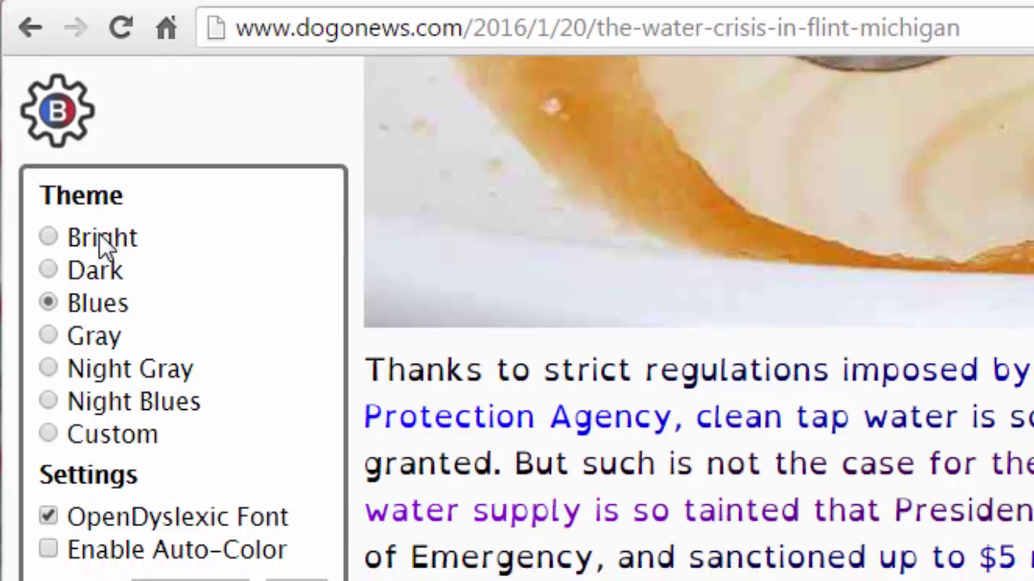
{"action": "left_click", "coordinate": [98, 232]}
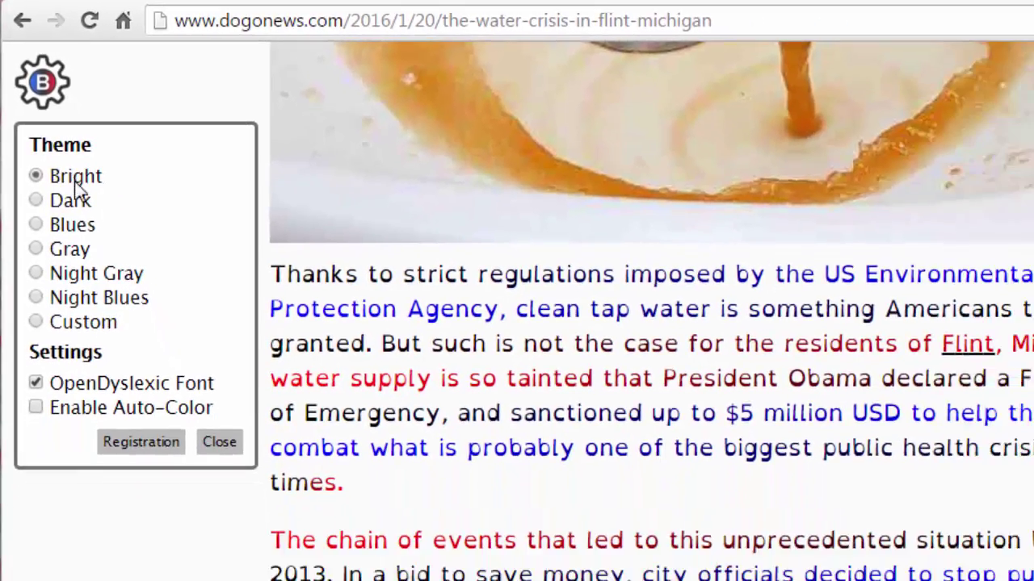
{"action": "left_click", "coordinate": [121, 440]}
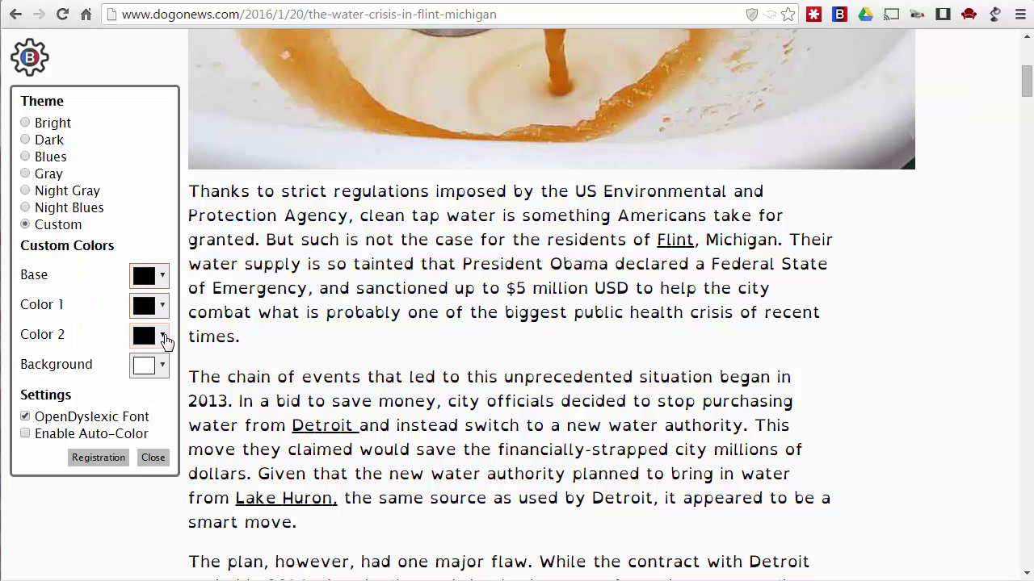
{"action": "left_click", "coordinate": [52, 126]}
{"action": "left_click", "coordinate": [153, 308]}
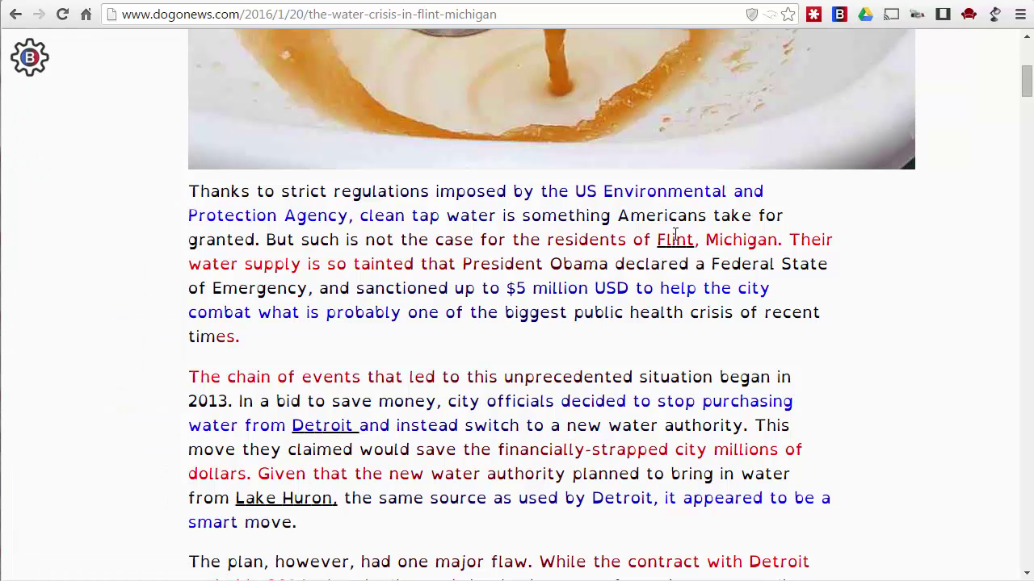
Turn off BeeLine Reader, view EasyReader's Chrome Web Store page, and return to the beginning of the original DOGOnews article.
{"action": "left_click", "coordinate": [840, 16]}
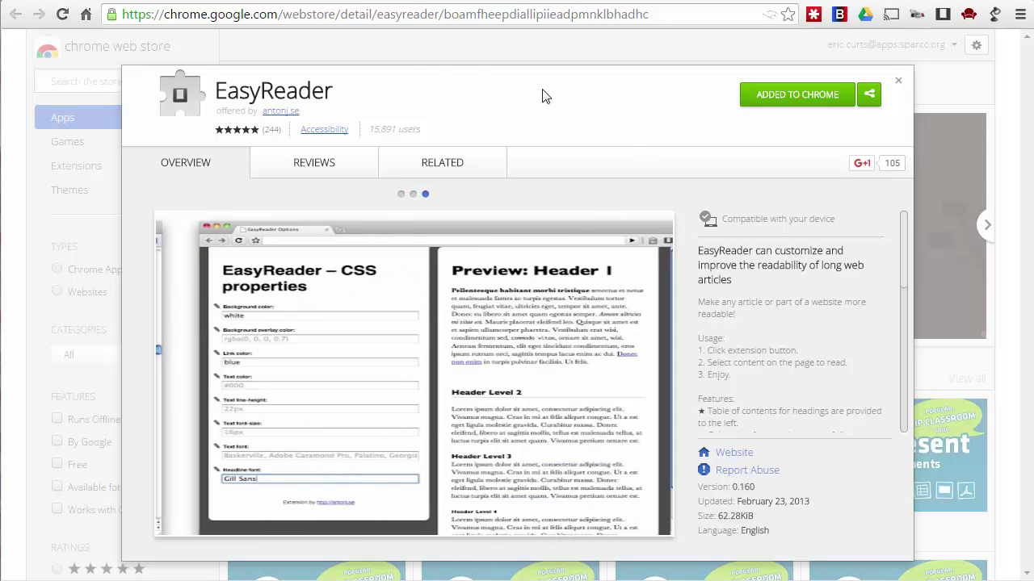
{"action": "left_click", "coordinate": [203, 13]}
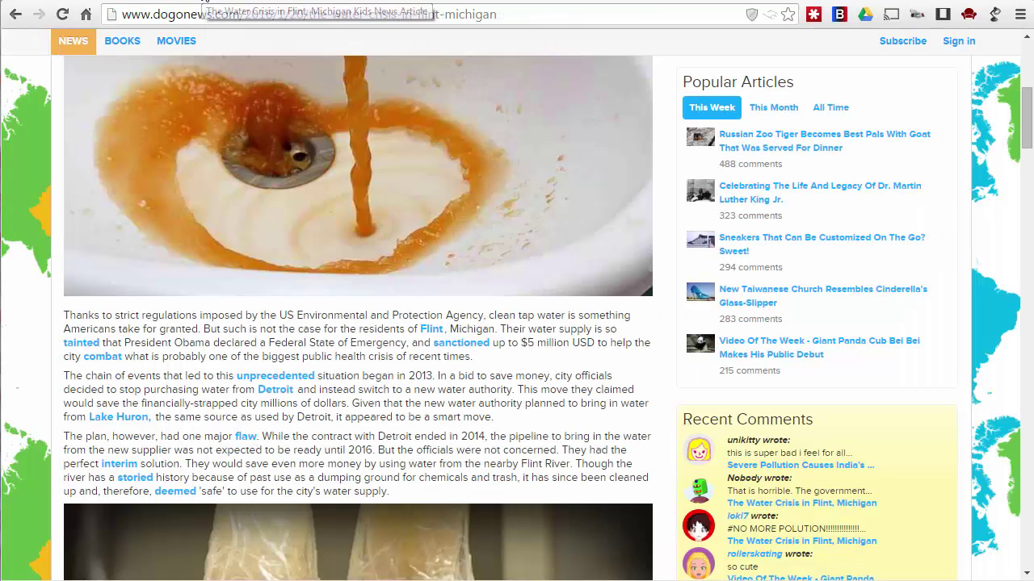
{"action": "scroll", "coordinate": [483, 184], "scroll_direction": "up", "scroll_amount": 5}
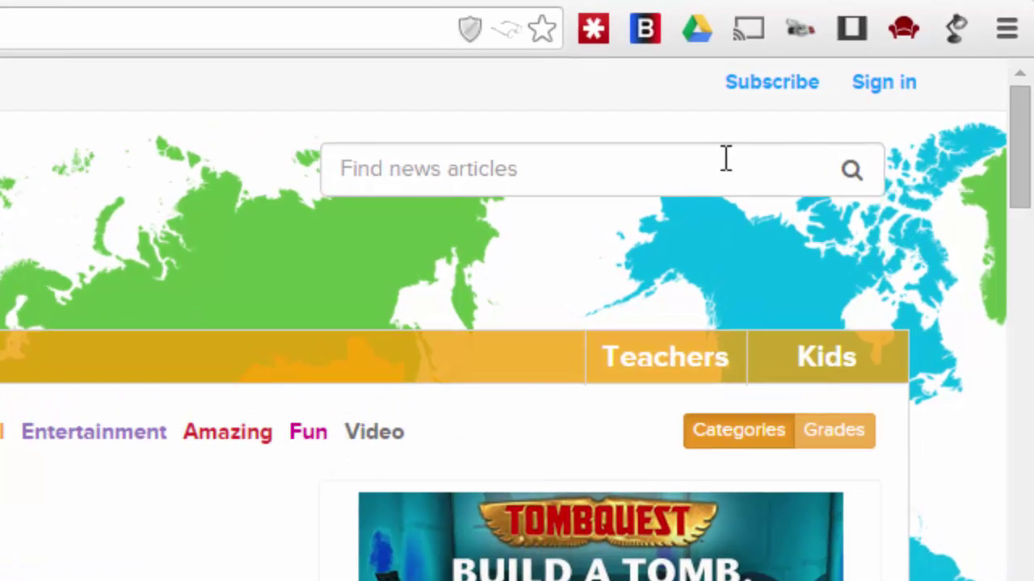
Activate EasyReader, select the article's main body as the content to read, and look through the simplified version.
{"action": "left_click", "coordinate": [852, 32]}
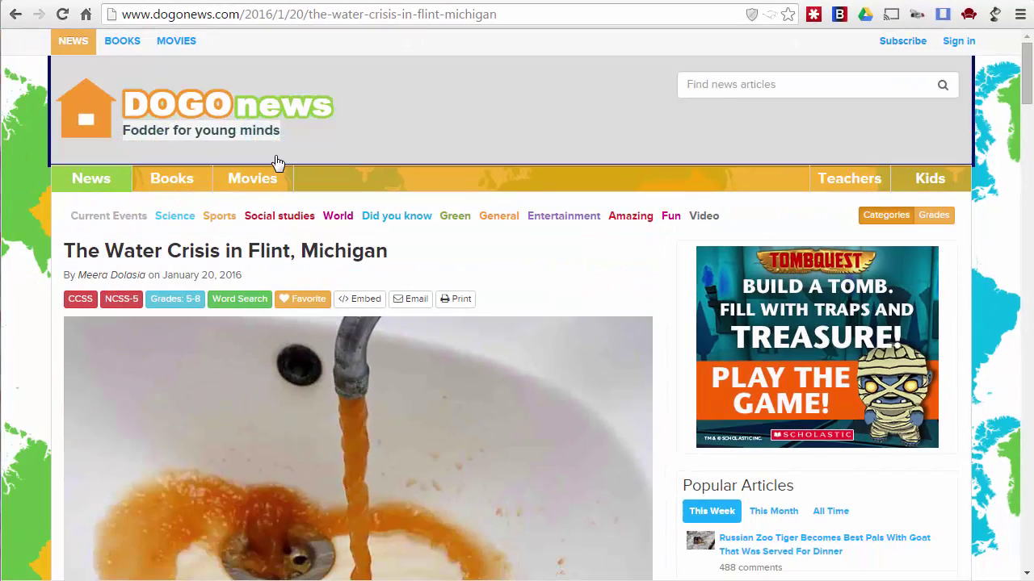
{"action": "scroll", "coordinate": [544, 374], "scroll_direction": "down", "scroll_amount": 5}
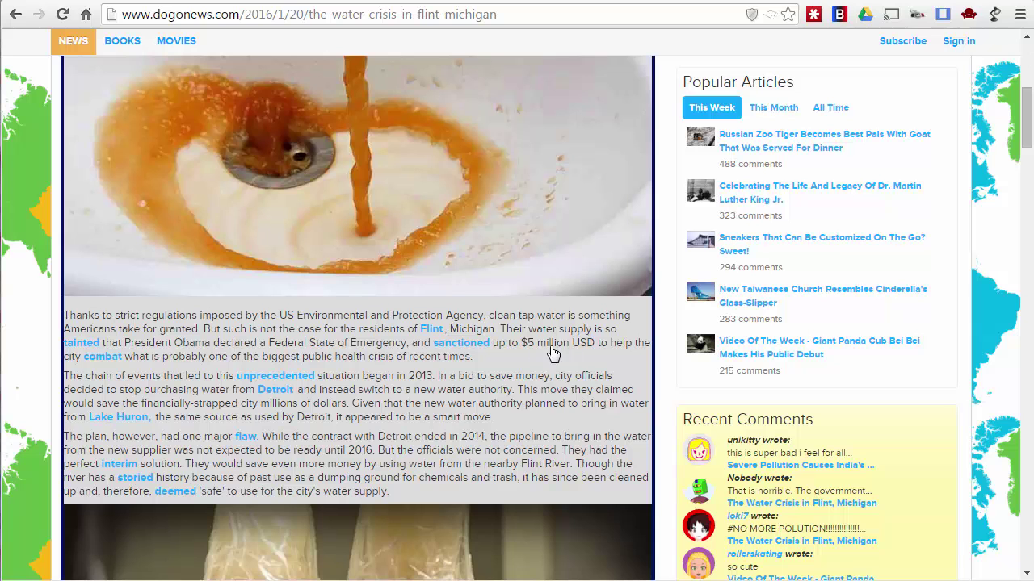
{"action": "scroll", "coordinate": [528, 361], "scroll_direction": "down", "scroll_amount": 3}
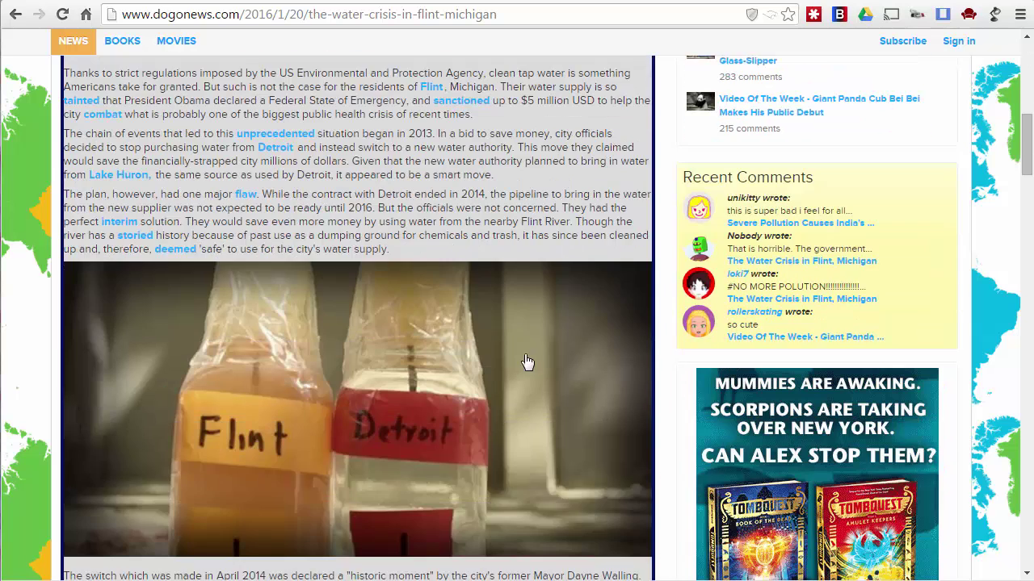
{"action": "scroll", "coordinate": [528, 363], "scroll_direction": "up", "scroll_amount": 5}
{"action": "scroll", "coordinate": [589, 271], "scroll_direction": "down", "scroll_amount": 2}
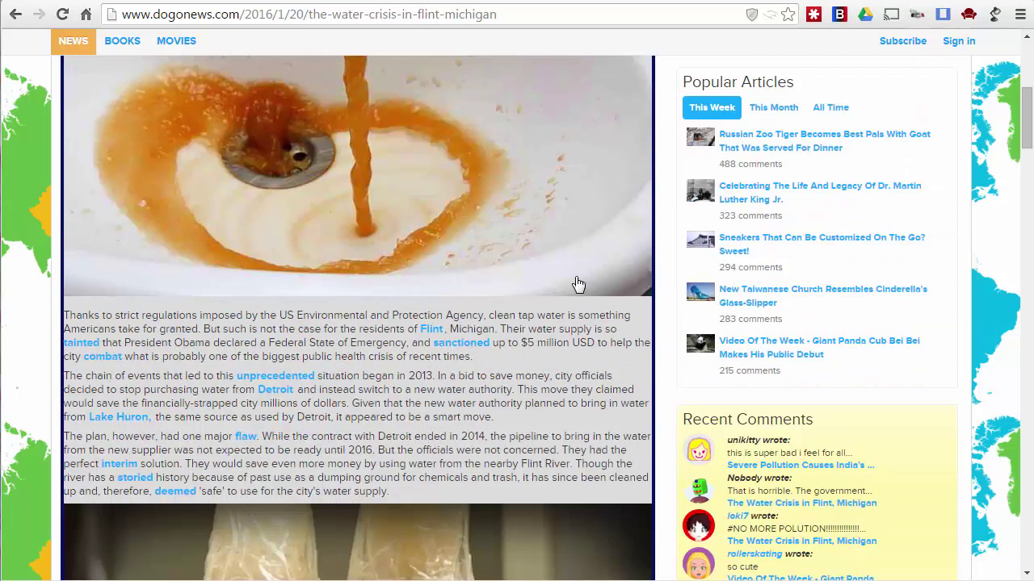
{"action": "left_click", "coordinate": [543, 380]}
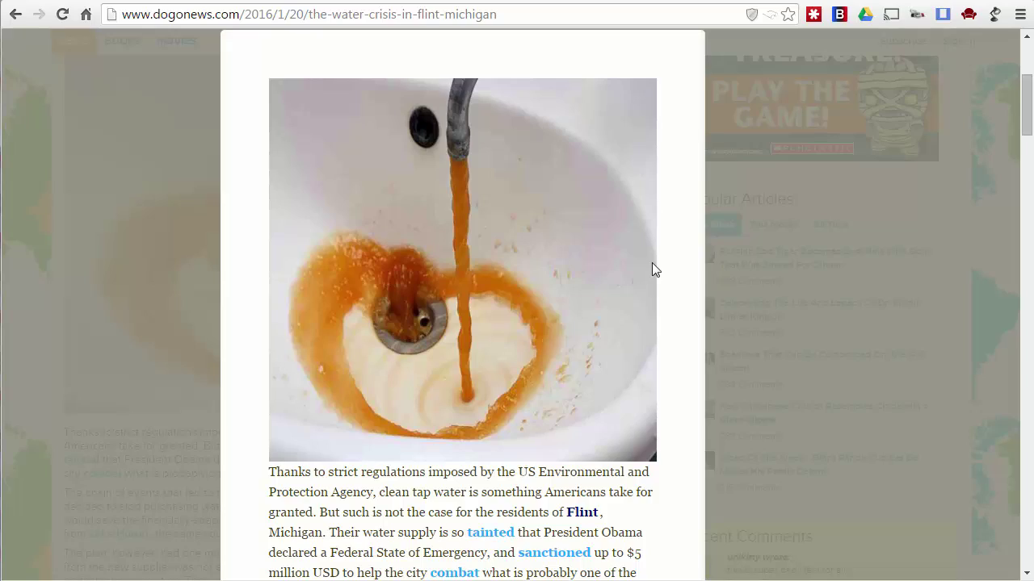
{"action": "scroll", "coordinate": [651, 271], "scroll_direction": "down", "scroll_amount": 8}
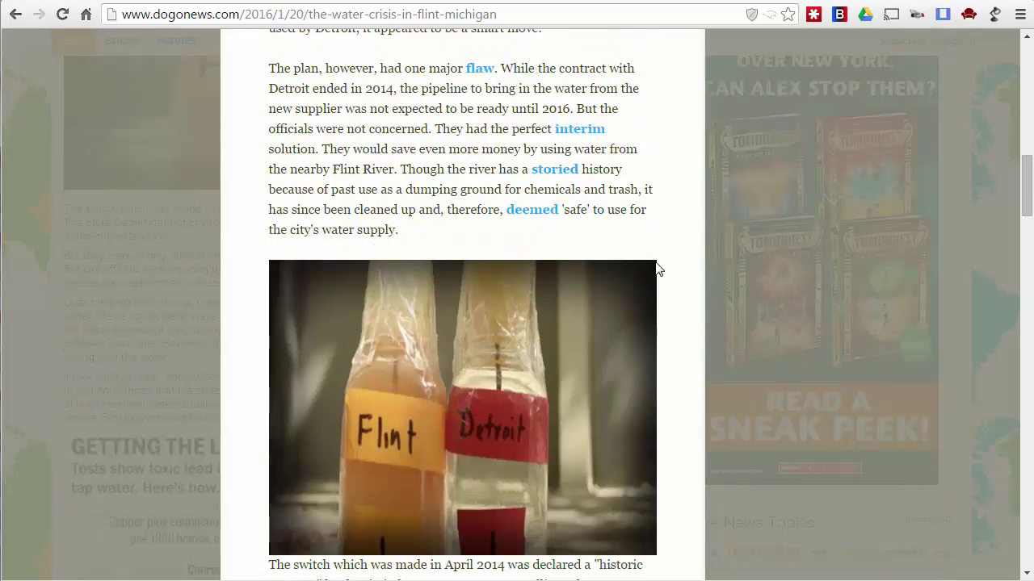
Look through EasyReader's simplified article down to the water-sample graphics, and return to the opening faucet photo.
{"action": "scroll", "coordinate": [658, 269], "scroll_direction": "down", "scroll_amount": 8}
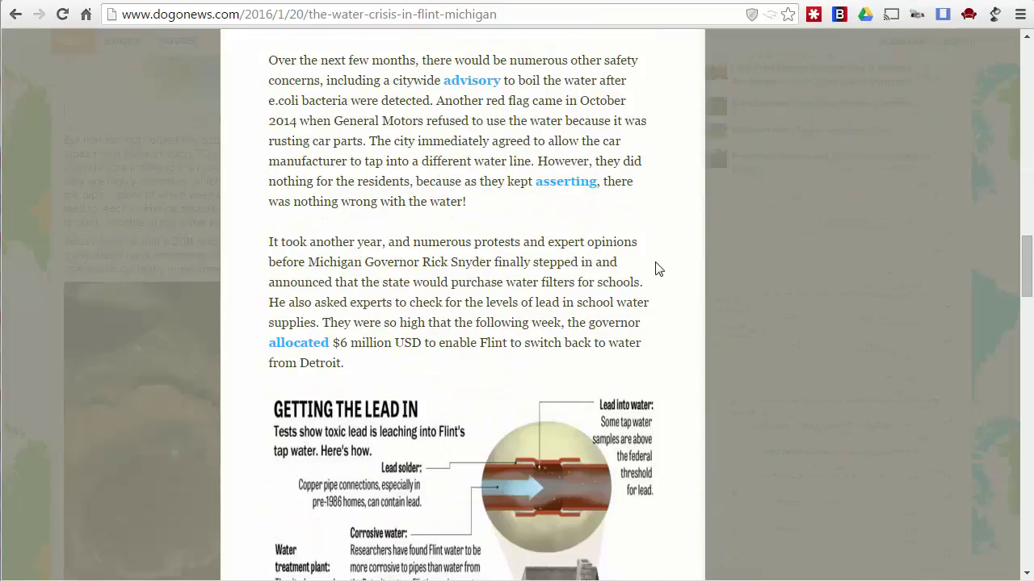
{"action": "scroll", "coordinate": [655, 269], "scroll_direction": "down", "scroll_amount": 7}
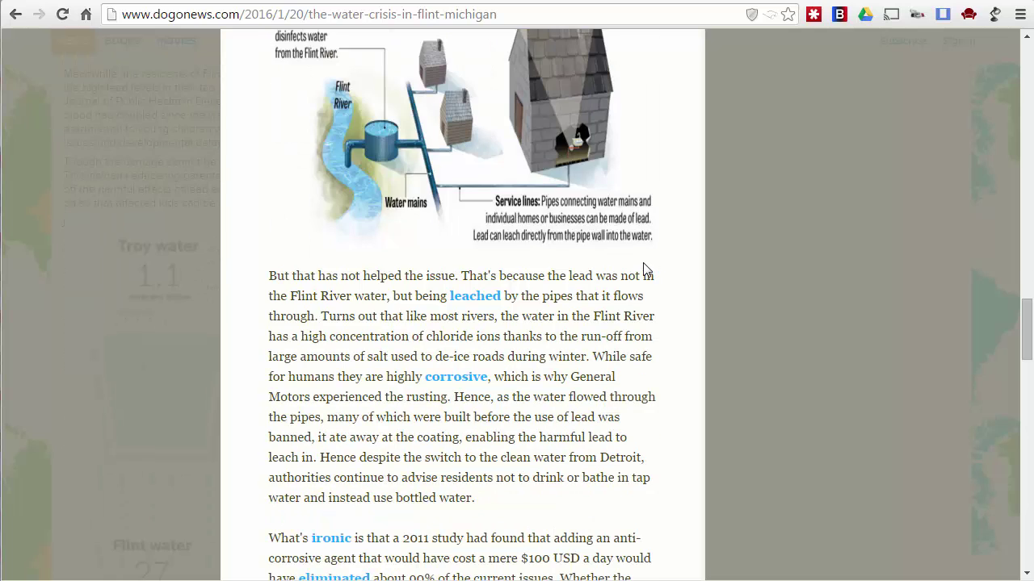
{"action": "scroll", "coordinate": [644, 263], "scroll_direction": "down", "scroll_amount": 8}
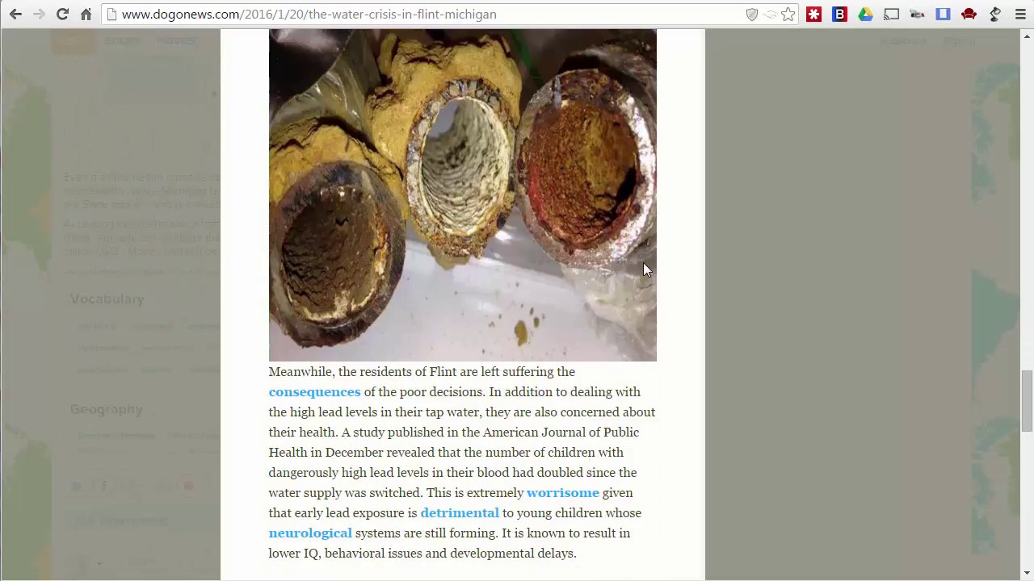
{"action": "scroll", "coordinate": [644, 263], "scroll_direction": "down", "scroll_amount": 6}
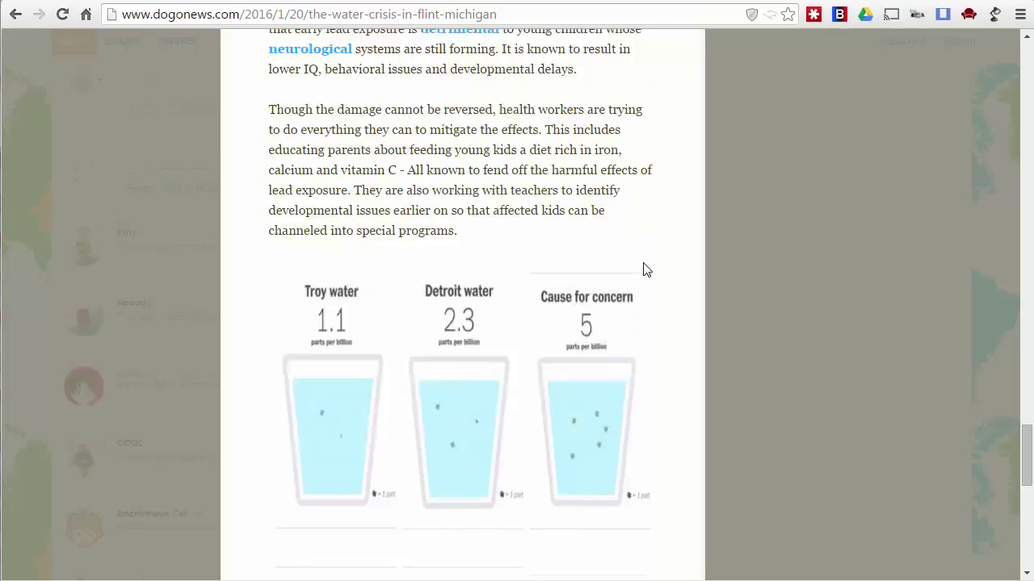
{"action": "scroll", "coordinate": [646, 268], "scroll_direction": "up", "scroll_amount": 20}
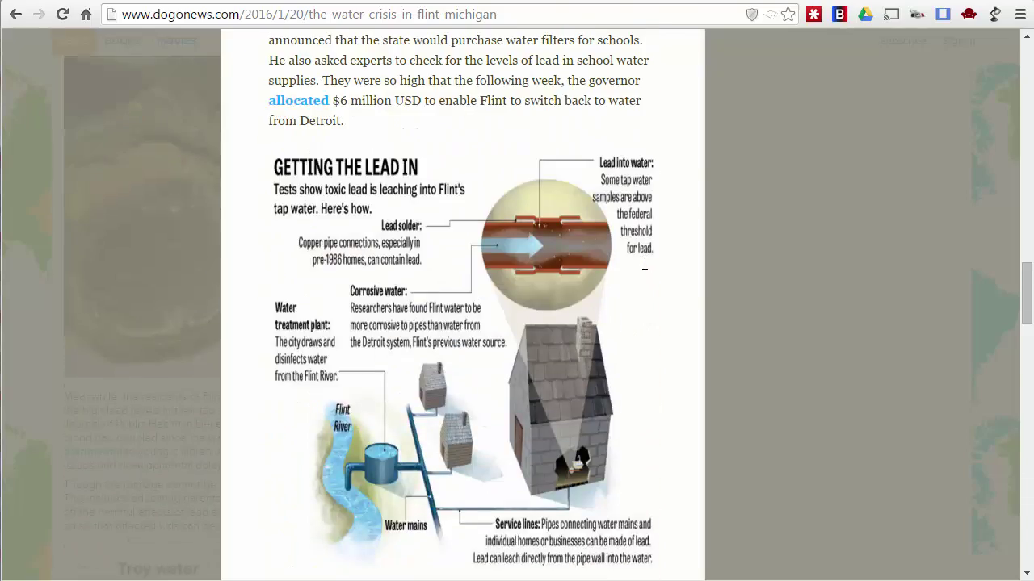
{"action": "scroll", "coordinate": [645, 263], "scroll_direction": "up", "scroll_amount": 10}
{"action": "scroll", "coordinate": [436, 238], "scroll_direction": "up", "scroll_amount": 1}
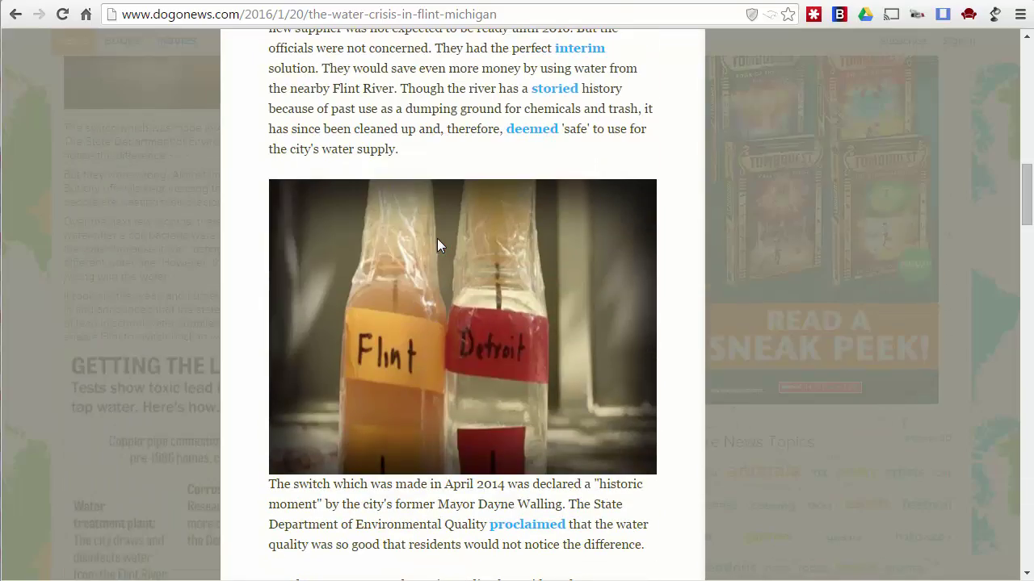
{"action": "scroll", "coordinate": [488, 297], "scroll_direction": "up", "scroll_amount": 9}
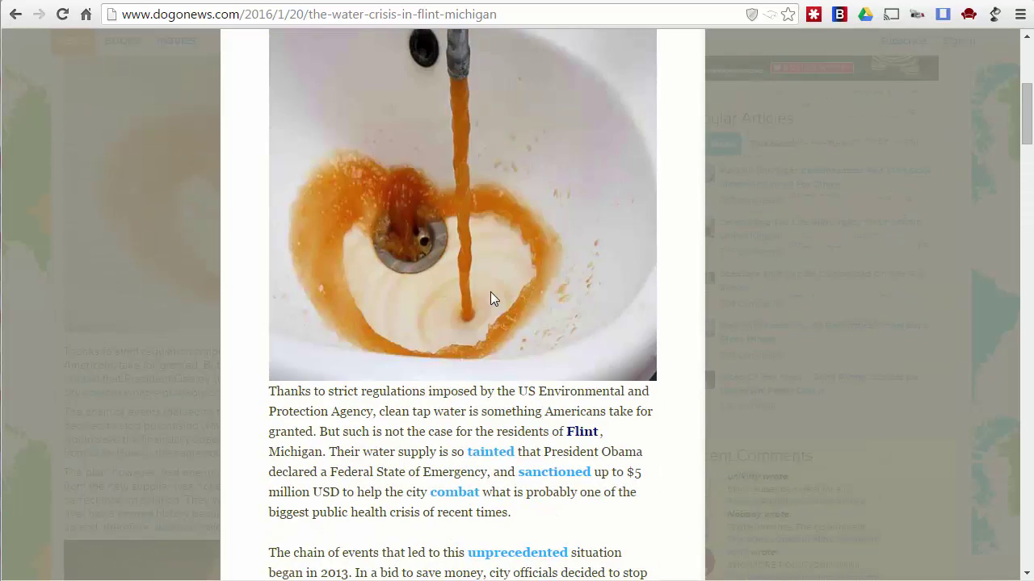
{"action": "scroll", "coordinate": [491, 292], "scroll_direction": "up", "scroll_amount": 4}
{"action": "scroll", "coordinate": [487, 293], "scroll_direction": "down", "scroll_amount": 4}
{"action": "scroll", "coordinate": [486, 293], "scroll_direction": "up", "scroll_amount": 2}
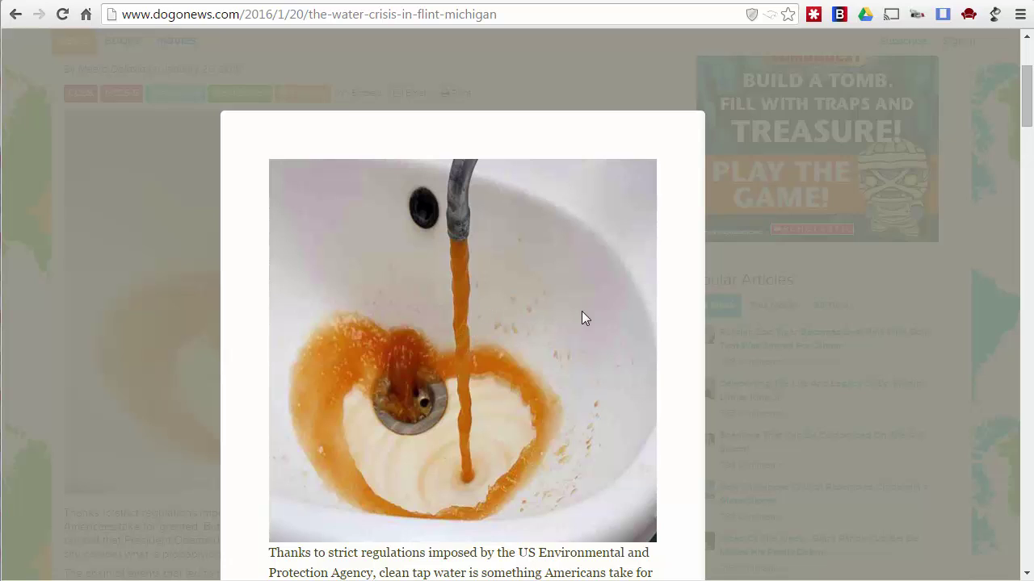
Close EasyReader's simplified view and return to the beginning of the original DOGOnews article.
{"action": "left_click", "coordinate": [135, 275]}
{"action": "scroll", "coordinate": [568, 278], "scroll_direction": "up", "scroll_amount": 3}
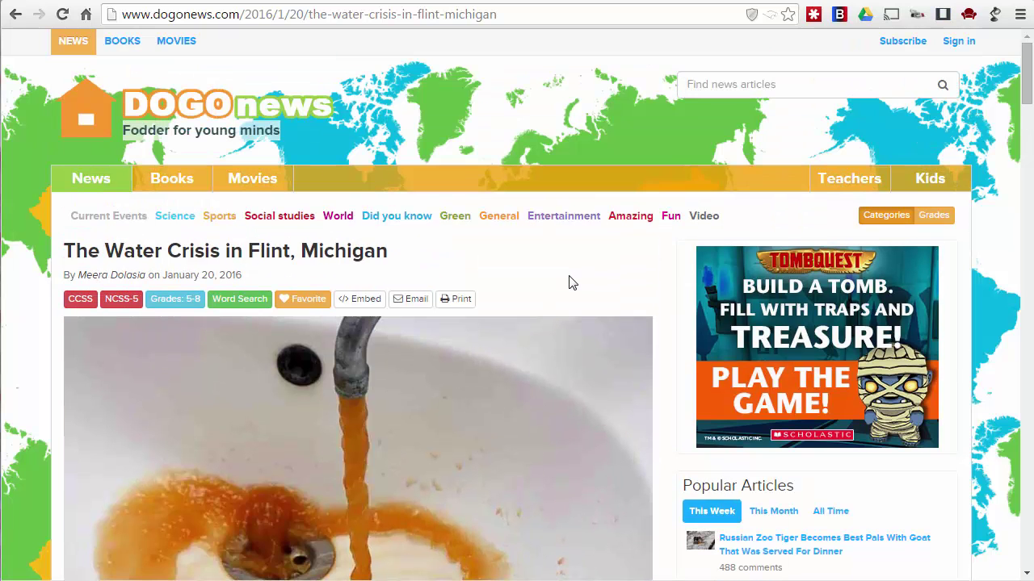
{"action": "scroll", "coordinate": [569, 281], "scroll_direction": "down", "scroll_amount": 1}
{"action": "scroll", "coordinate": [570, 281], "scroll_direction": "up", "scroll_amount": 1}
{"action": "scroll", "coordinate": [574, 279], "scroll_direction": "down", "scroll_amount": 1}
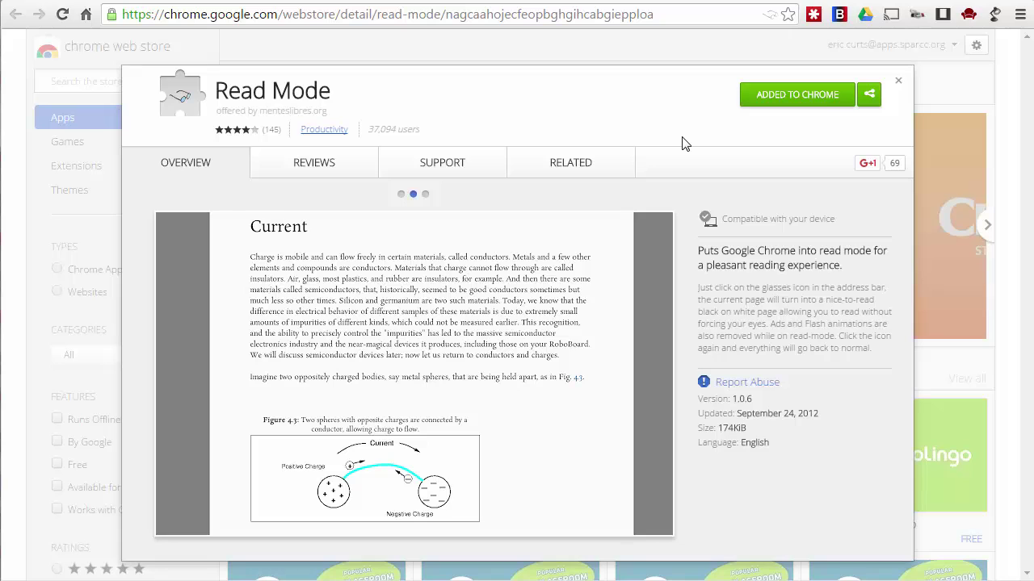
Return from Read Mode's store page to the DOGOnews article, turn on Read Mode, and view the simplified article's opening paragraphs.
{"action": "left_click", "coordinate": [202, 1]}
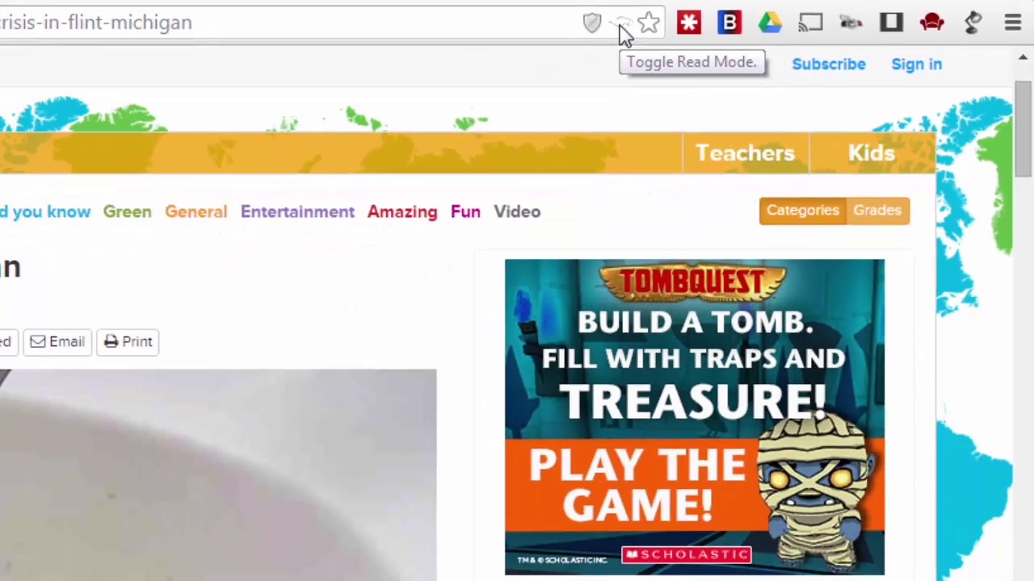
{"action": "left_click", "coordinate": [506, 32]}
{"action": "scroll", "coordinate": [749, 204], "scroll_direction": "down", "scroll_amount": 7}
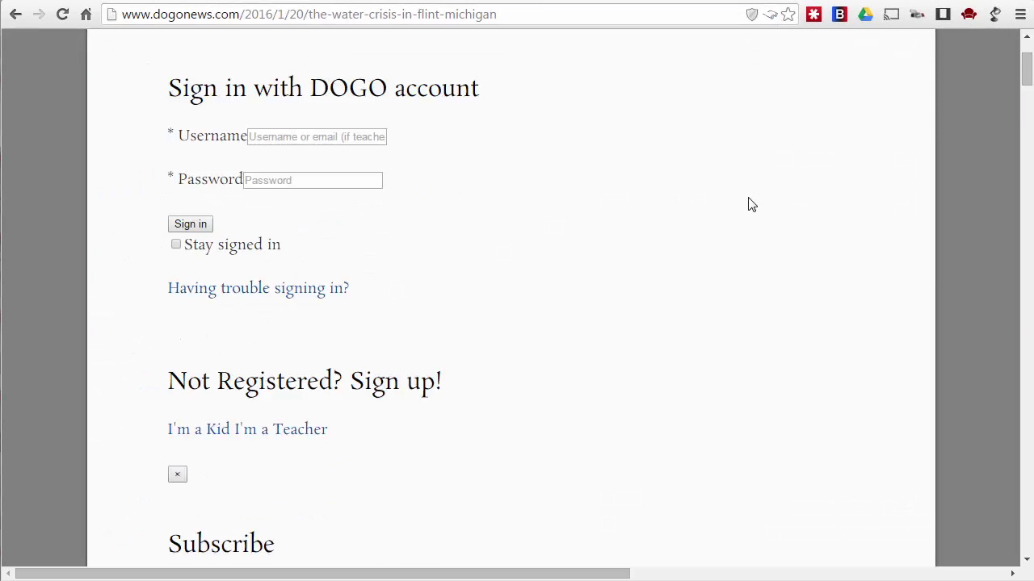
{"action": "scroll", "coordinate": [828, 212], "scroll_direction": "down", "scroll_amount": 8}
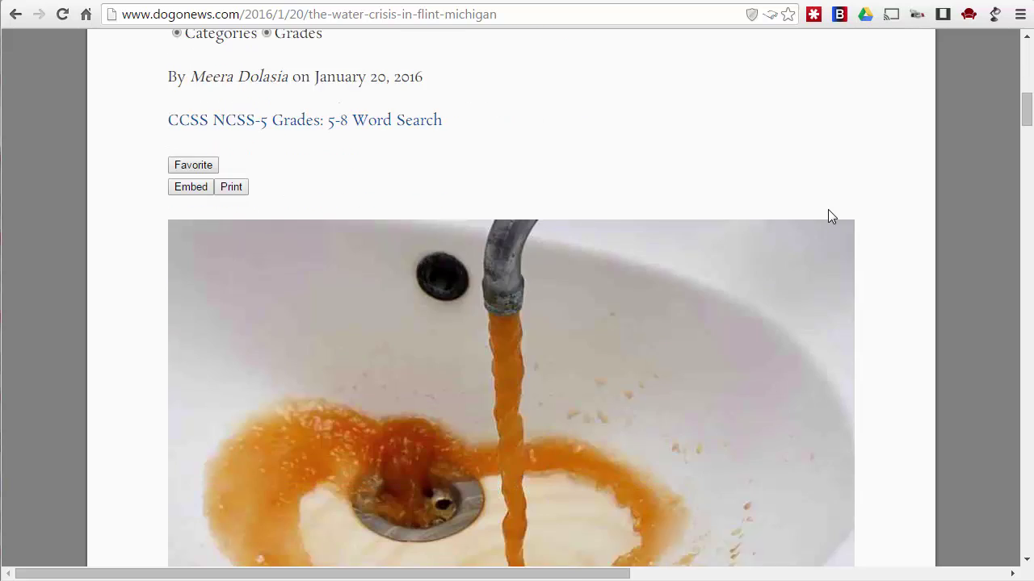
{"action": "scroll", "coordinate": [831, 215], "scroll_direction": "down", "scroll_amount": 9}
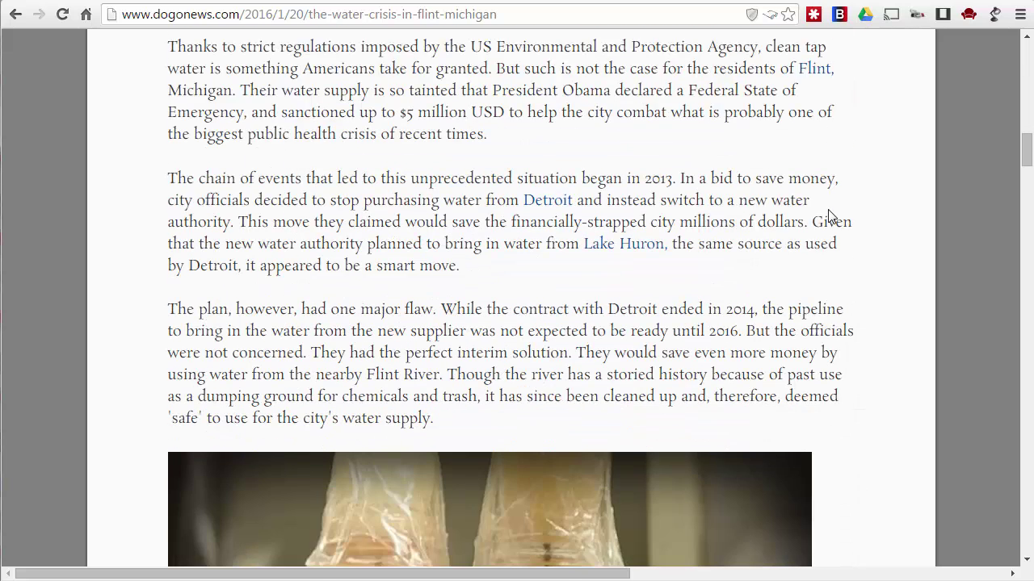
Examine the whole Read Mode version from the sign-in section through the article to the apps and plugins at its end.
{"action": "scroll", "coordinate": [831, 215], "scroll_direction": "up", "scroll_amount": 14}
{"action": "scroll", "coordinate": [828, 215], "scroll_direction": "up", "scroll_amount": 11}
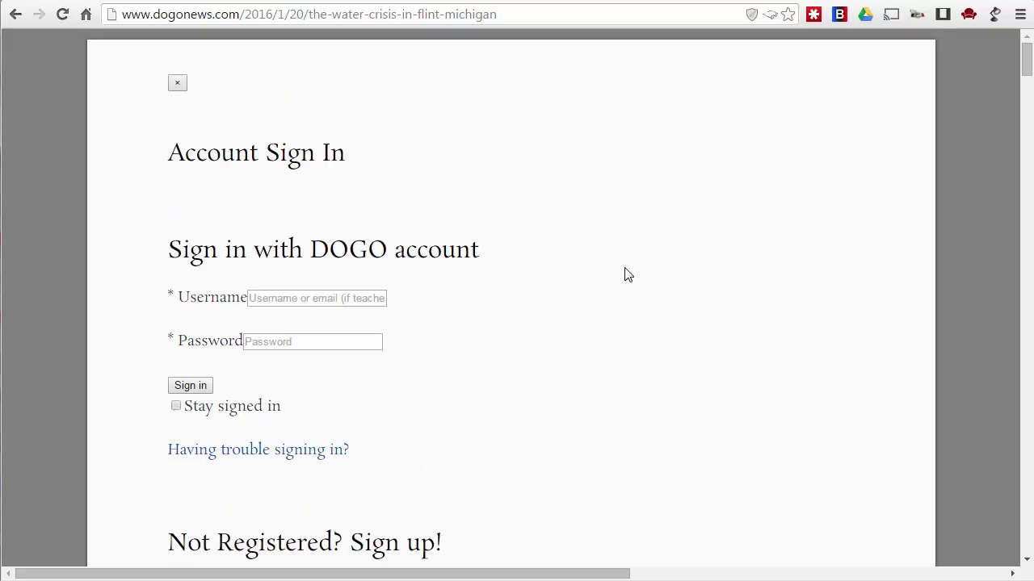
{"action": "scroll", "coordinate": [622, 272], "scroll_direction": "down", "scroll_amount": 10}
{"action": "scroll", "coordinate": [693, 275], "scroll_direction": "down", "scroll_amount": 20}
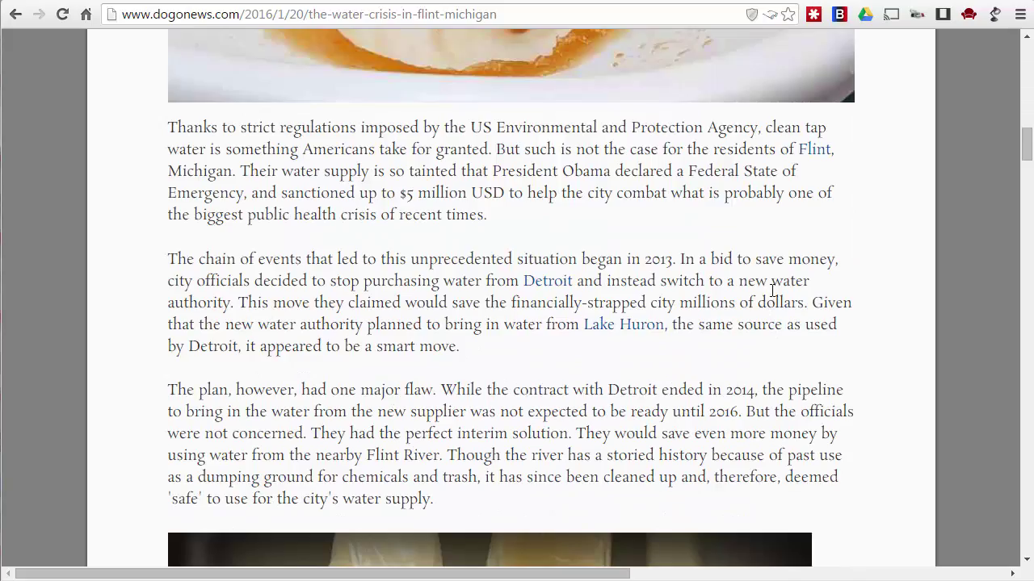
{"action": "scroll", "coordinate": [779, 302], "scroll_direction": "down", "scroll_amount": 15}
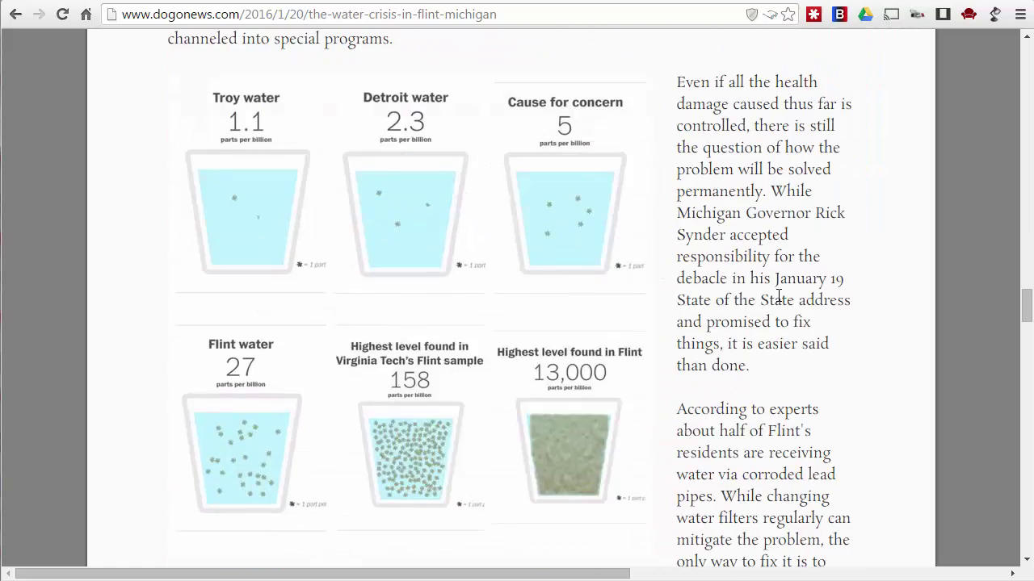
{"action": "scroll", "coordinate": [778, 299], "scroll_direction": "up", "scroll_amount": 3}
{"action": "scroll", "coordinate": [778, 302], "scroll_direction": "down", "scroll_amount": 7}
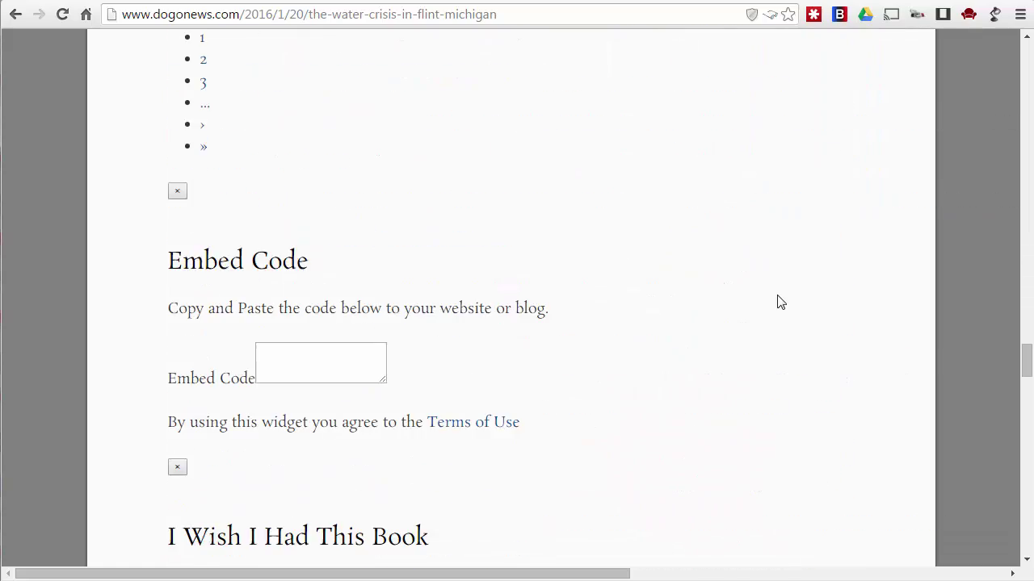
{"action": "scroll", "coordinate": [735, 279], "scroll_direction": "down", "scroll_amount": 4}
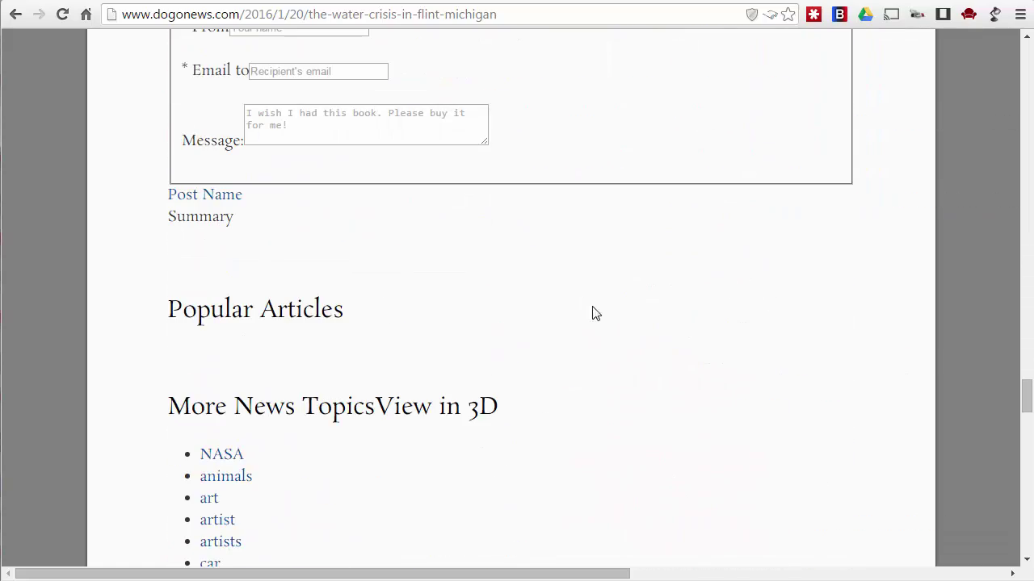
{"action": "scroll", "coordinate": [622, 295], "scroll_direction": "down", "scroll_amount": 10}
{"action": "scroll", "coordinate": [631, 287], "scroll_direction": "down", "scroll_amount": 8}
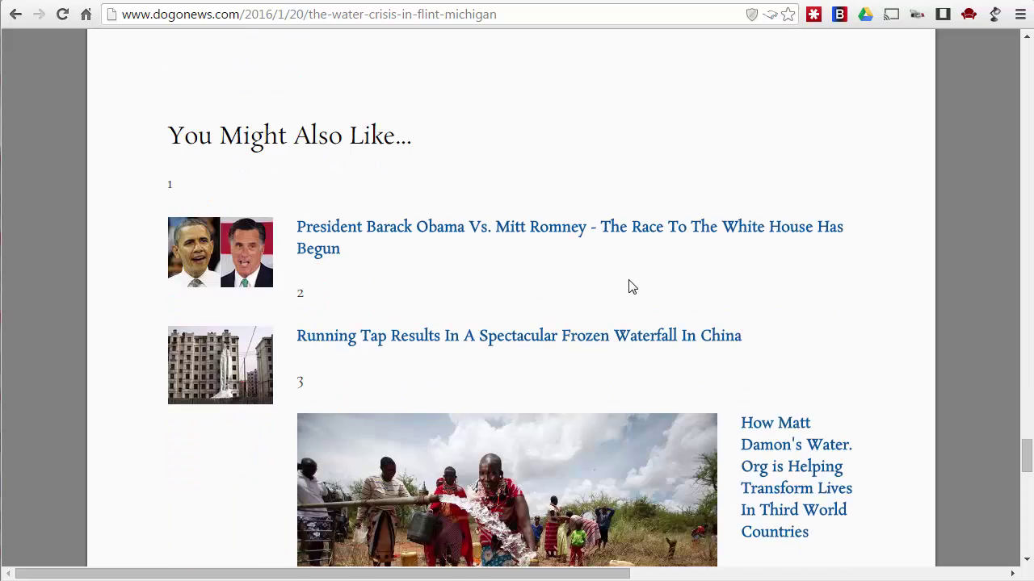
{"action": "scroll", "coordinate": [772, 255], "scroll_direction": "down", "scroll_amount": 10}
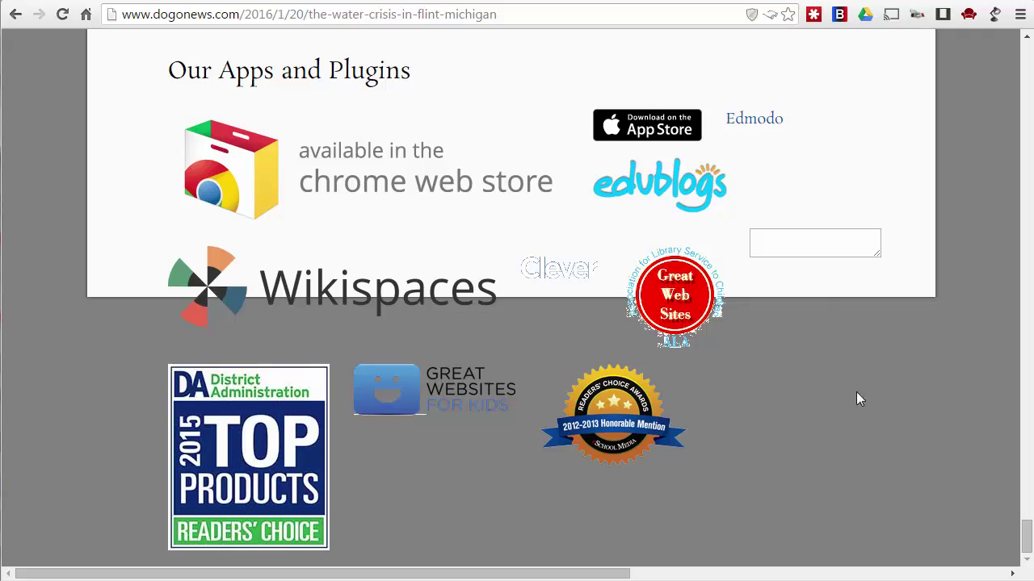
Go back to the beginning of the Read Mode version and turn off Read Mode to restore the original article.
{"action": "scroll", "coordinate": [868, 400], "scroll_direction": "up", "scroll_amount": 15}
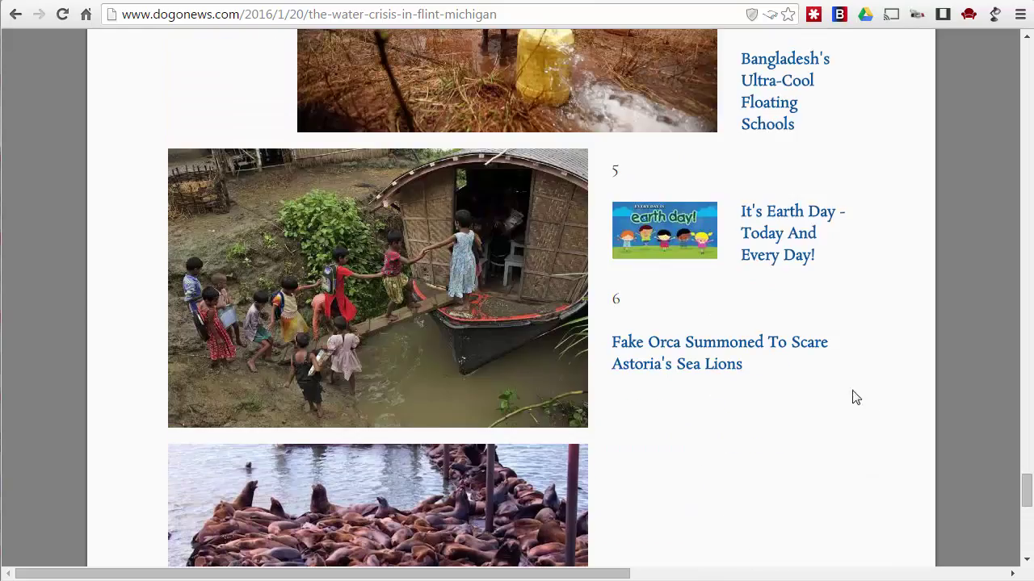
{"action": "scroll", "coordinate": [815, 357], "scroll_direction": "up", "scroll_amount": 20}
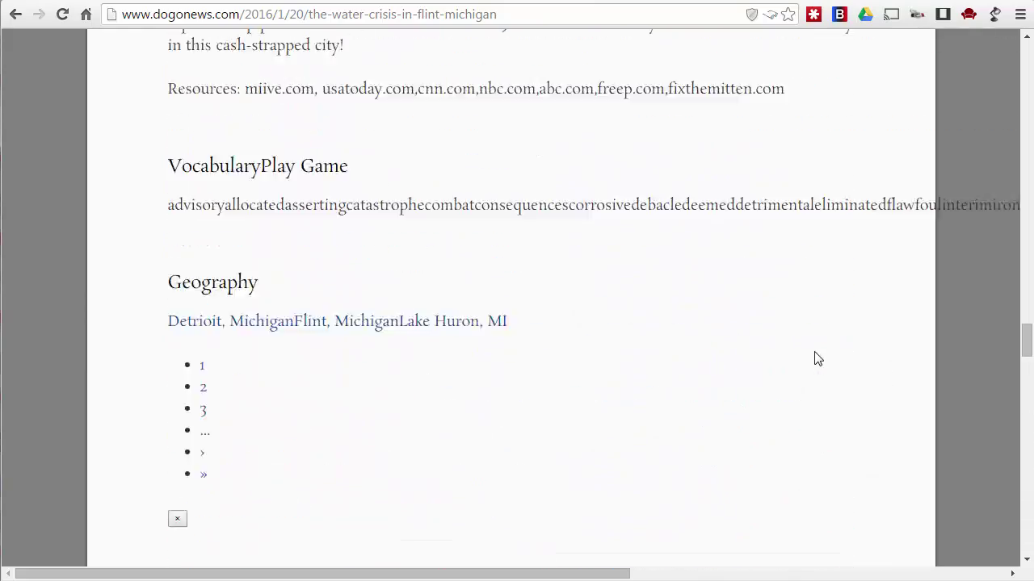
{"action": "scroll", "coordinate": [816, 358], "scroll_direction": "up", "scroll_amount": 20}
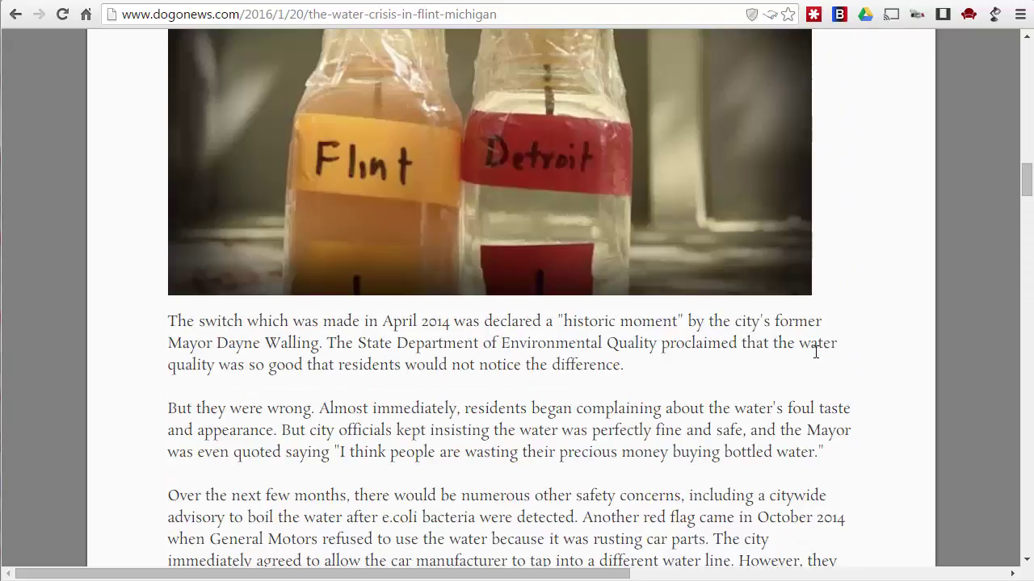
{"action": "scroll", "coordinate": [816, 355], "scroll_direction": "up", "scroll_amount": 20}
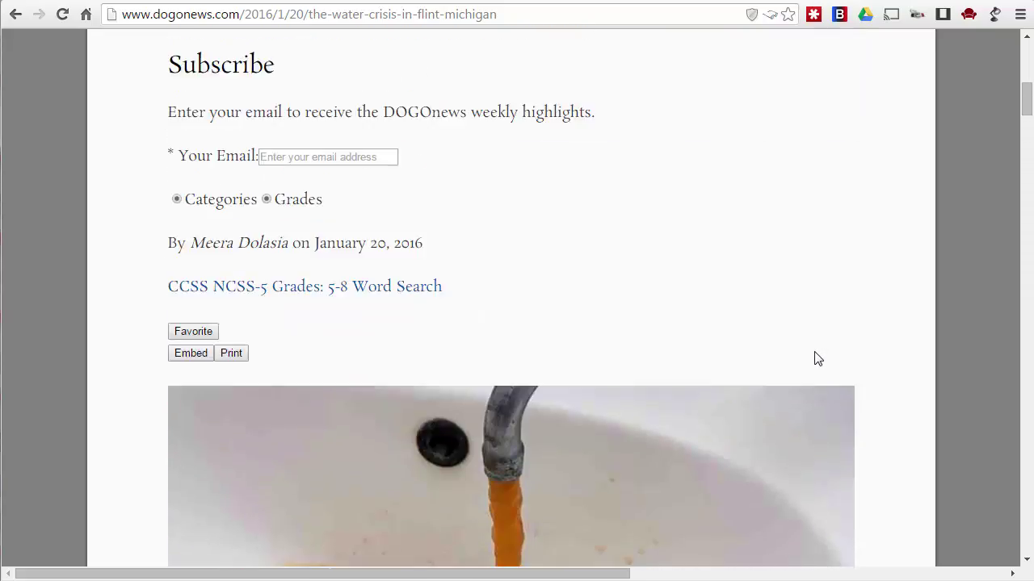
{"action": "scroll", "coordinate": [815, 358], "scroll_direction": "up", "scroll_amount": 3}
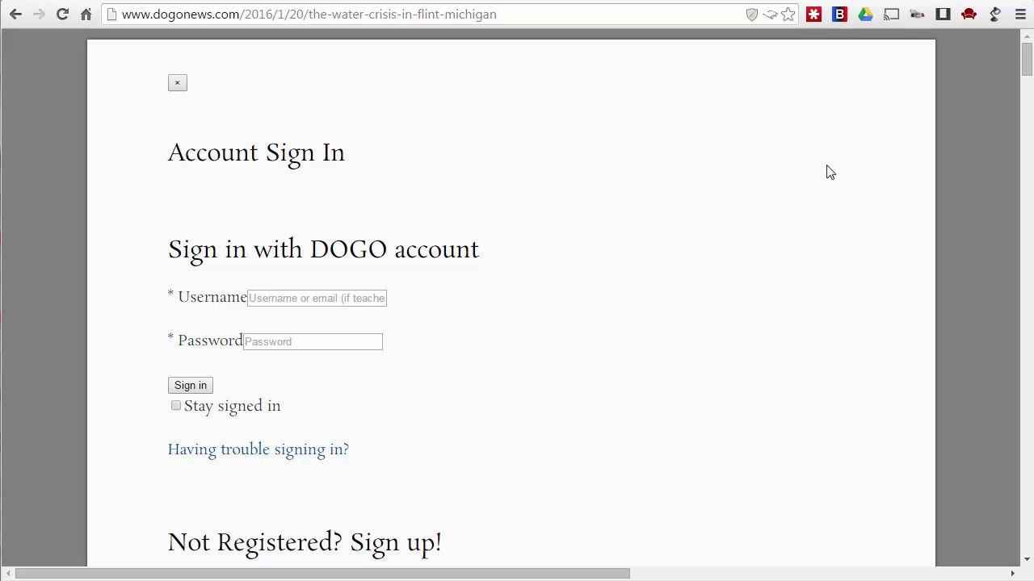
{"action": "left_click", "coordinate": [771, 18]}
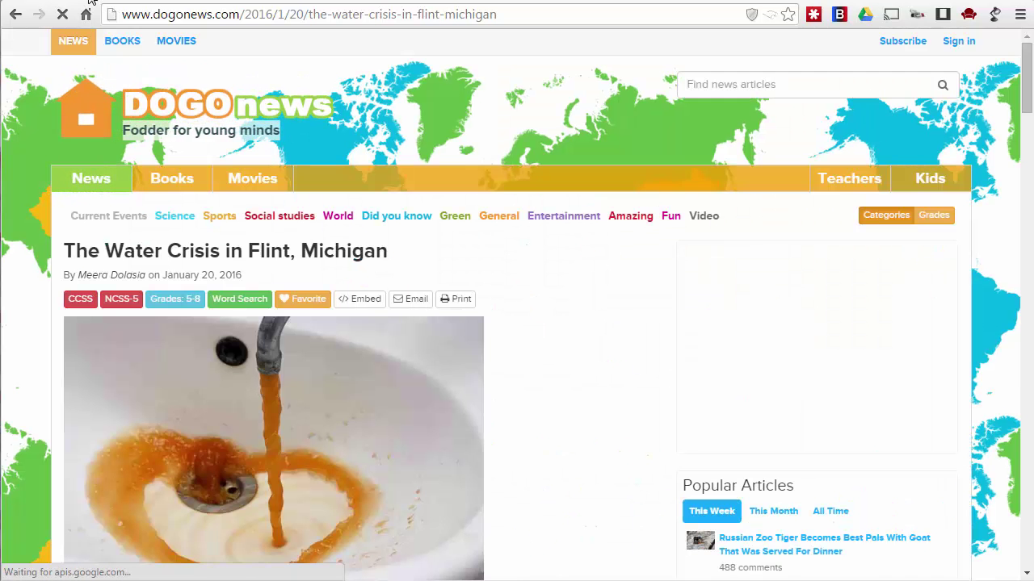
Review the Chrome Web Store pages of Clearly, Readability, BeeLine Reader, EasyReader and Read Mode in turn.
{"action": "left_click", "coordinate": [91, 2]}
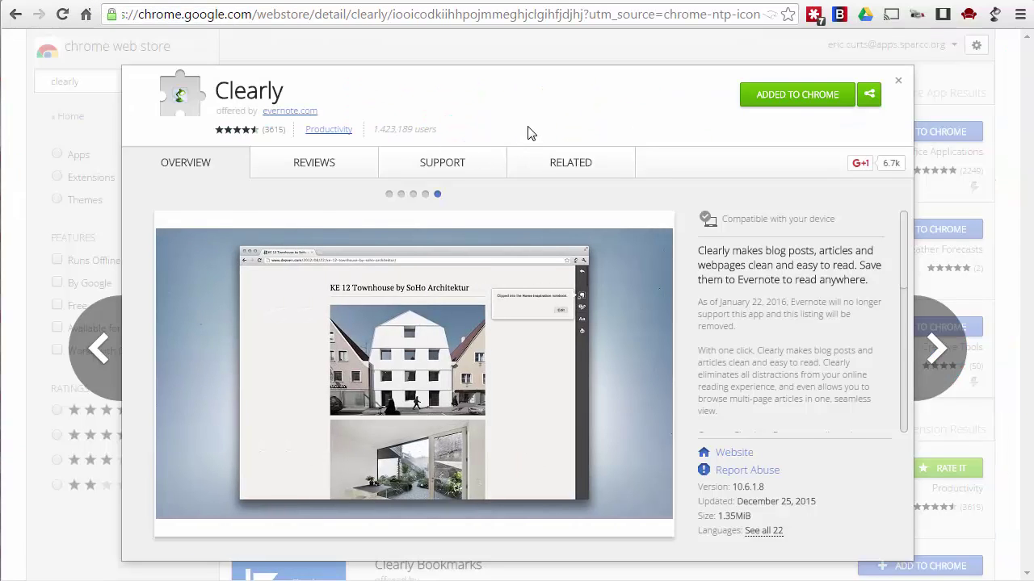
{"action": "left_click", "coordinate": [341, 3]}
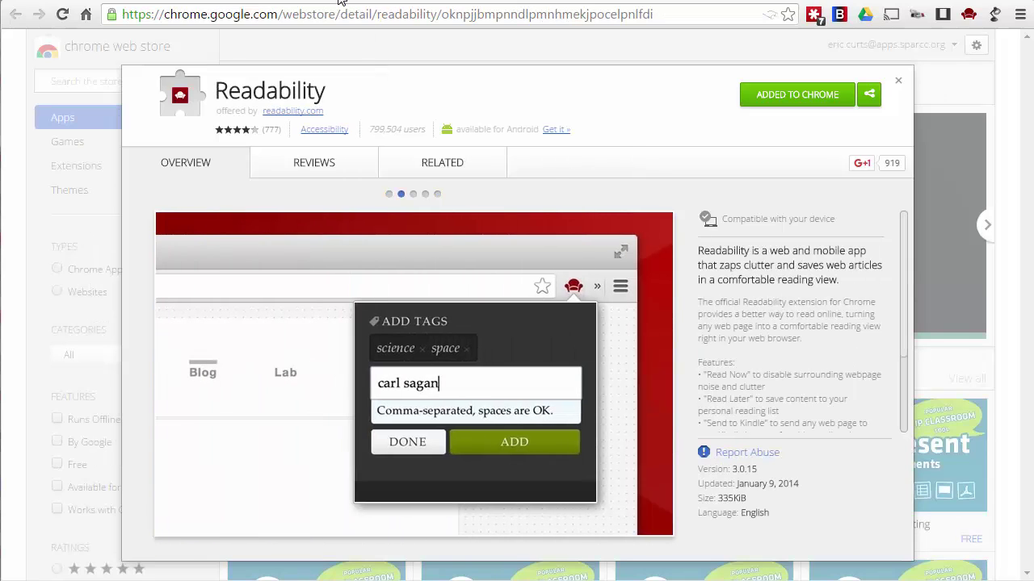
{"action": "left_click", "coordinate": [474, 2]}
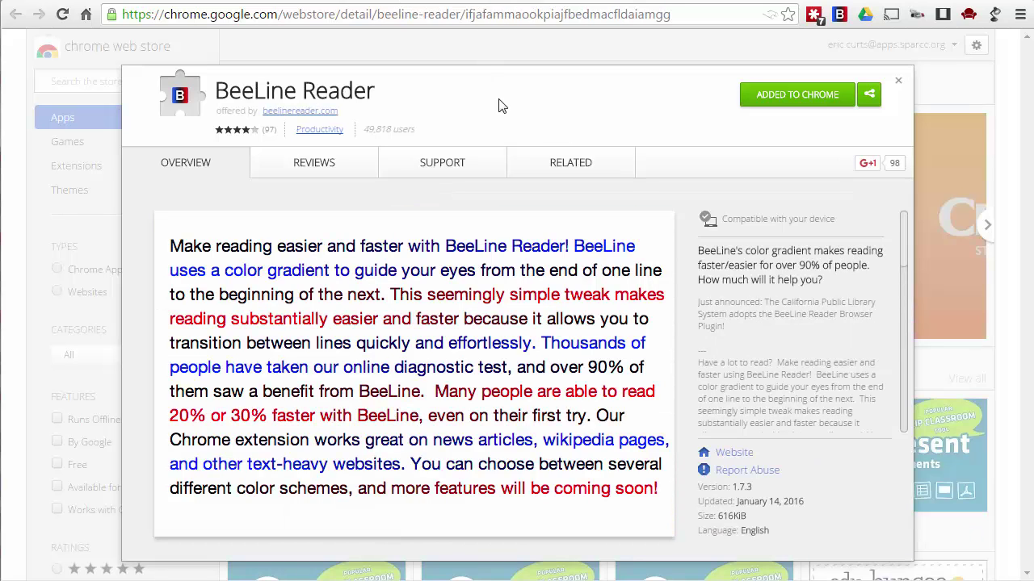
{"action": "left_click", "coordinate": [619, 1]}
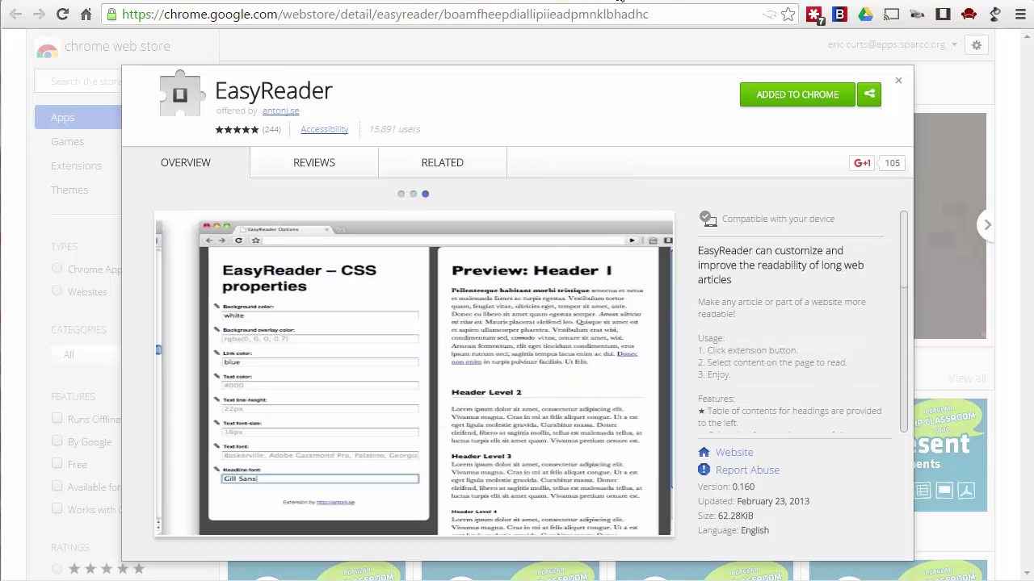
{"action": "left_click", "coordinate": [743, 2]}
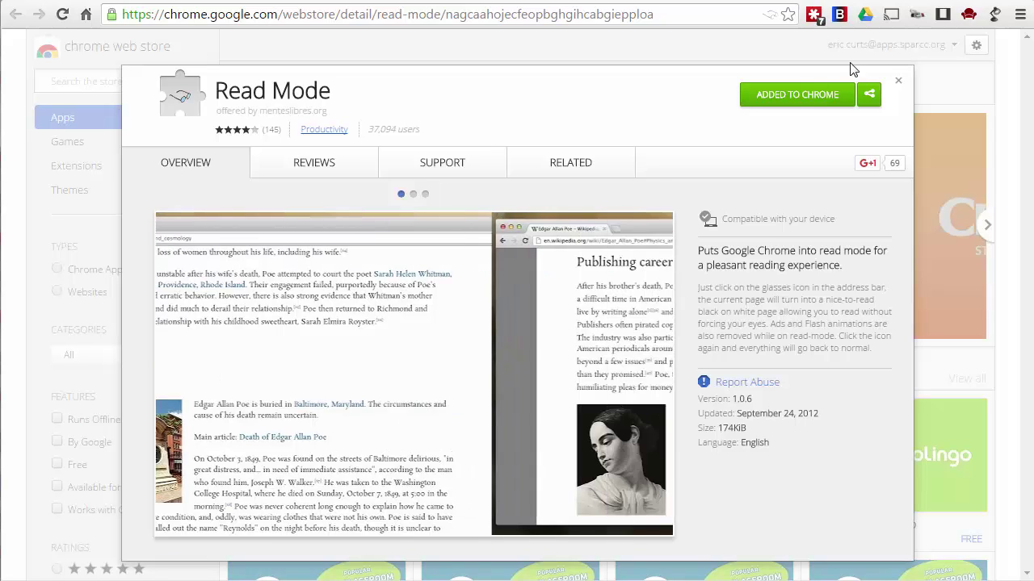
Switch to the Control Alt Achieve blog, open its Resources page, and look over the listed Google topics.
{"action": "left_click", "coordinate": [868, 2]}
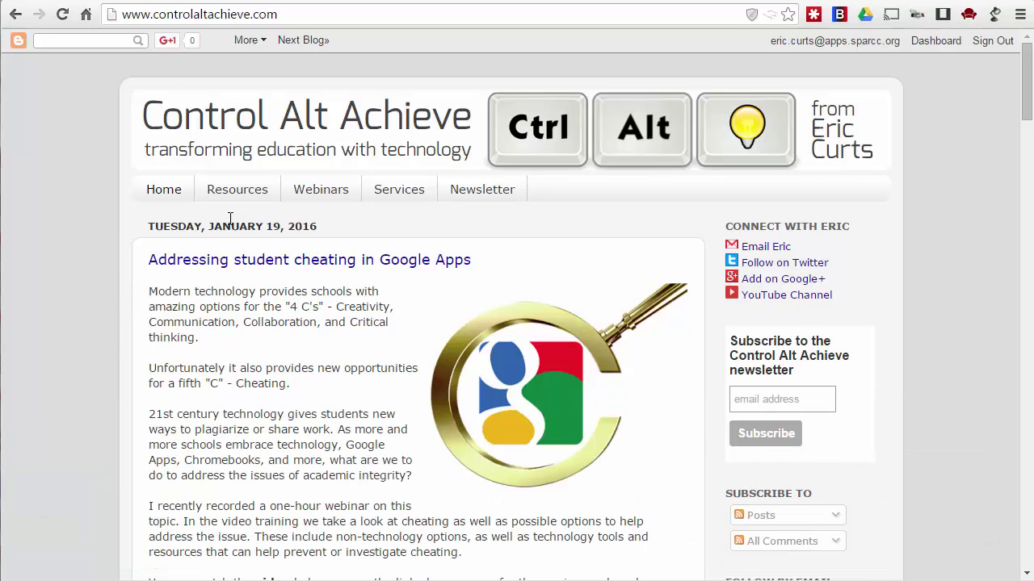
{"action": "left_click", "coordinate": [243, 194]}
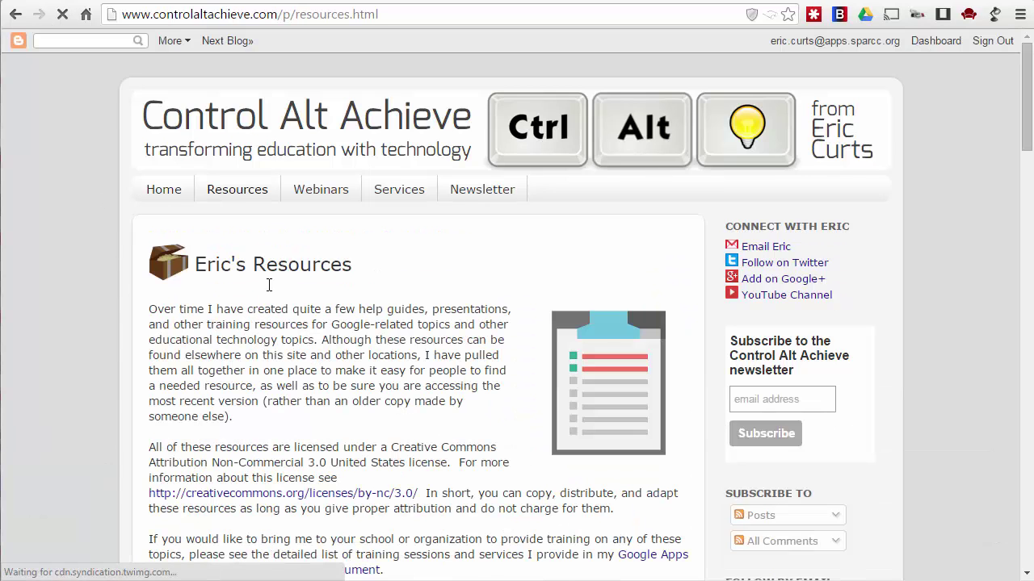
{"action": "scroll", "coordinate": [270, 288], "scroll_direction": "down", "scroll_amount": 6}
{"action": "scroll", "coordinate": [271, 292], "scroll_direction": "down", "scroll_amount": 1}
{"action": "scroll", "coordinate": [271, 292], "scroll_direction": "up", "scroll_amount": 7}
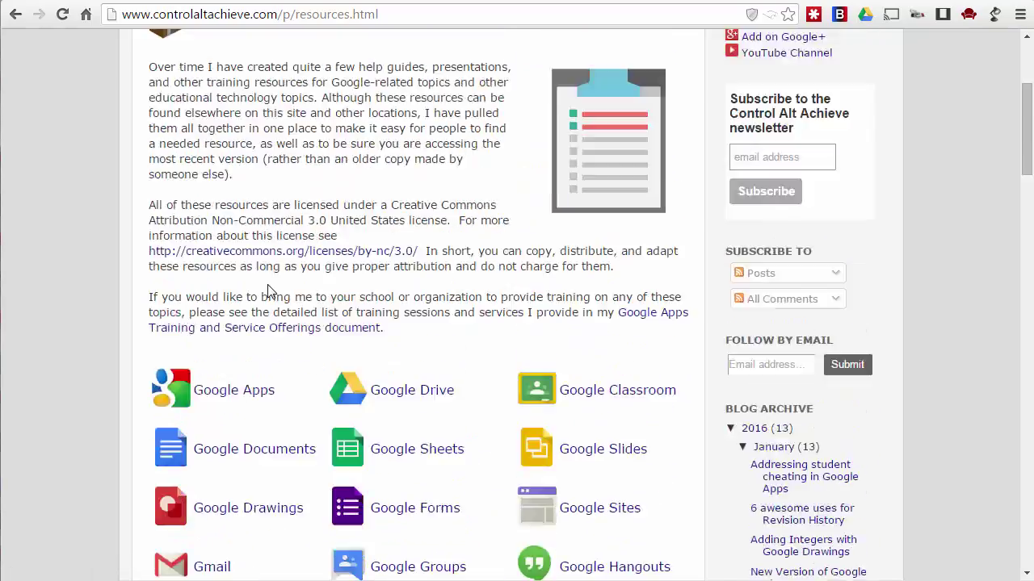
Open the blog's Webinars page, look over the recorded webinars, and go back to the beginning of the page.
{"action": "left_click", "coordinate": [328, 199]}
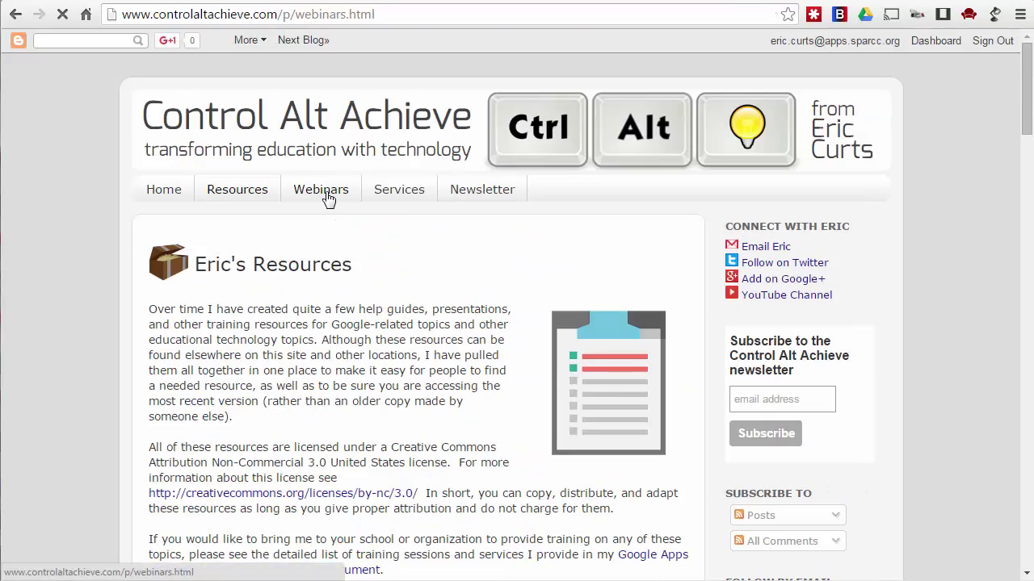
{"action": "scroll", "coordinate": [362, 306], "scroll_direction": "down", "scroll_amount": 6}
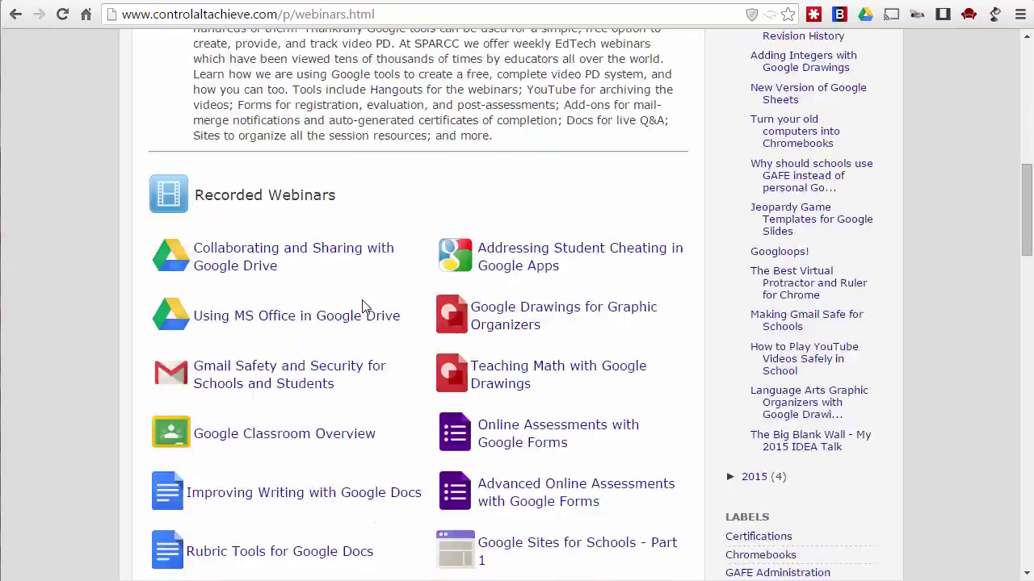
{"action": "scroll", "coordinate": [362, 302], "scroll_direction": "up", "scroll_amount": 9}
{"action": "scroll", "coordinate": [362, 300], "scroll_direction": "up", "scroll_amount": 2}
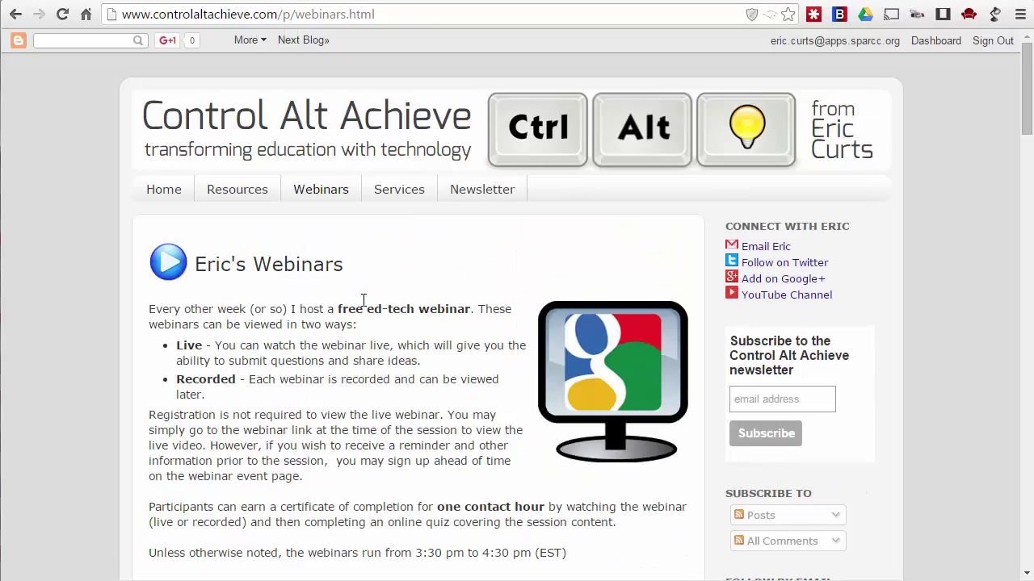
View the blog's Newsletter page with its subscription form, and return to the blog's Home page.
{"action": "left_click", "coordinate": [490, 193]}
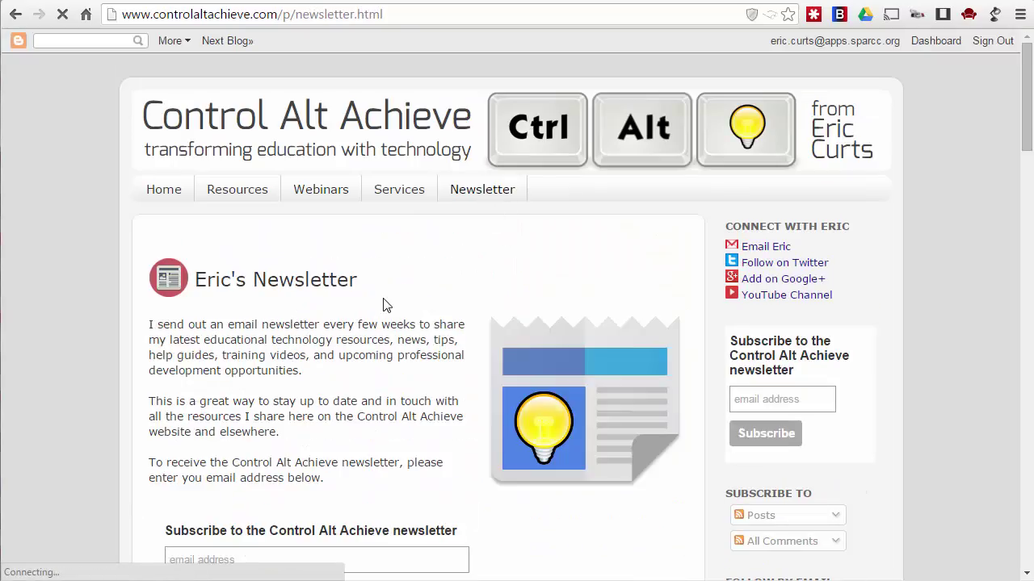
{"action": "scroll", "coordinate": [380, 319], "scroll_direction": "down", "scroll_amount": 1}
{"action": "scroll", "coordinate": [378, 320], "scroll_direction": "up", "scroll_amount": 1}
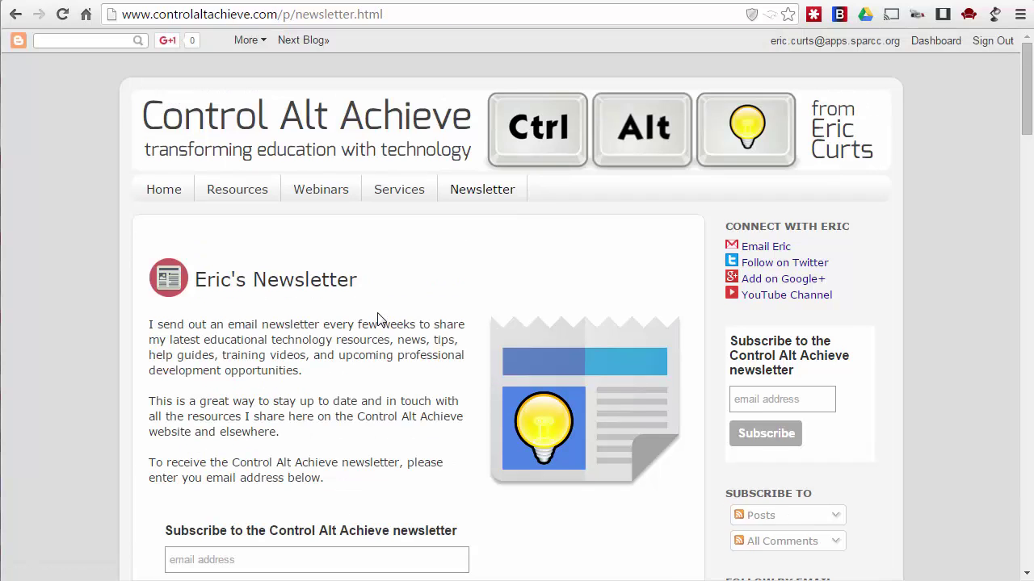
{"action": "left_click", "coordinate": [155, 189]}
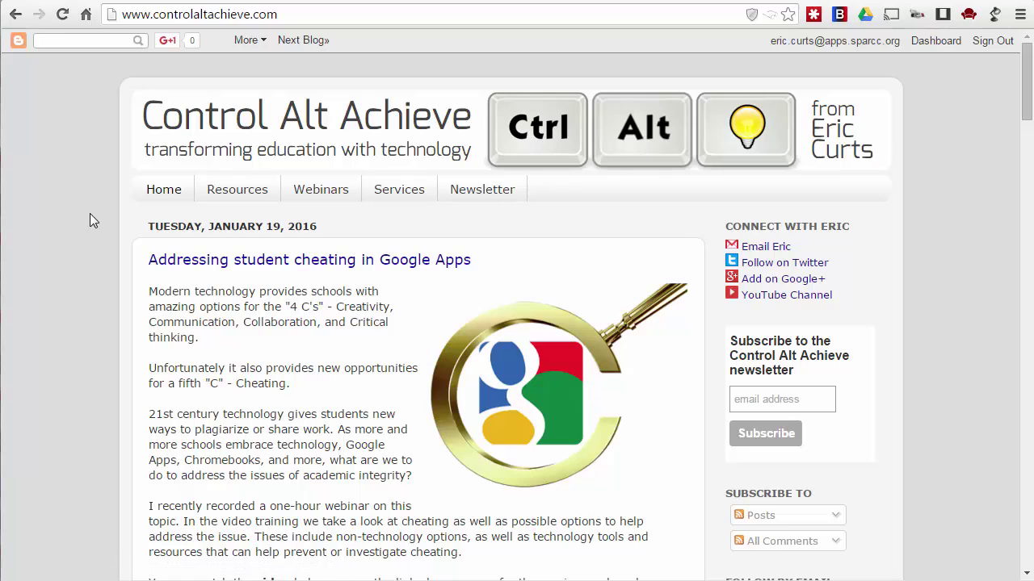